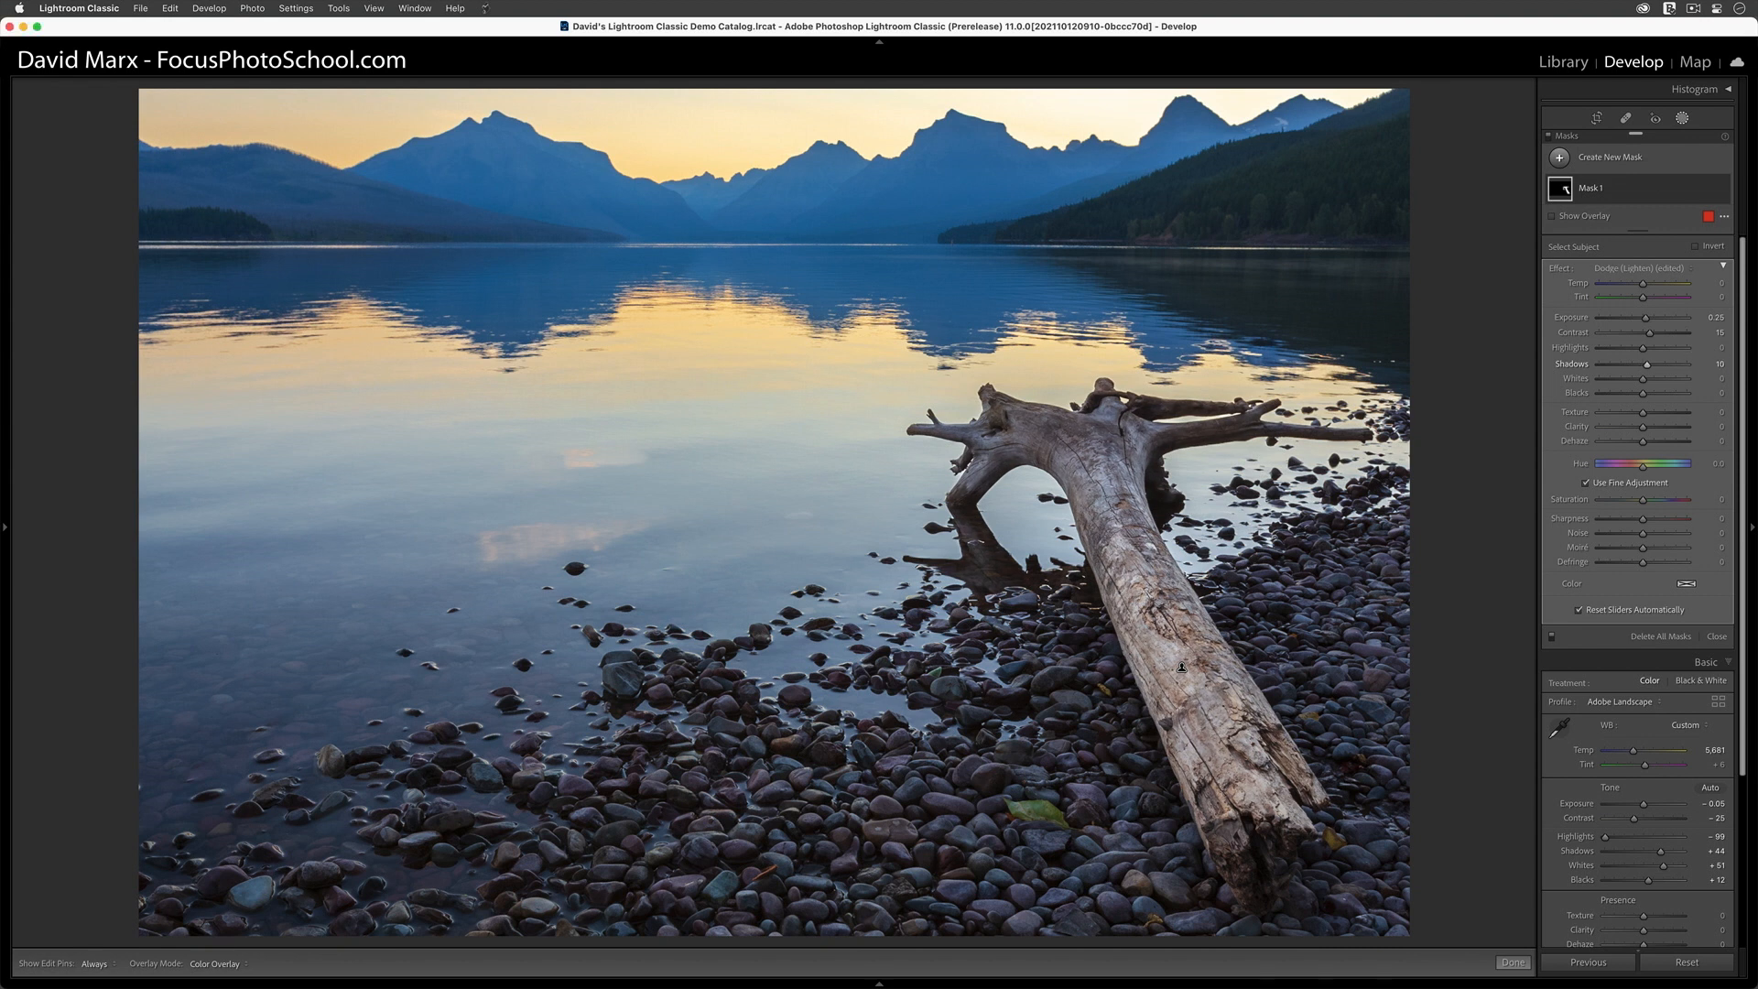
Set Texture to 20 and Clarity to 10 for the driftwood subject mask.
click(1729, 414)
text(20)
key(Tab)
text(10)
key(Return)
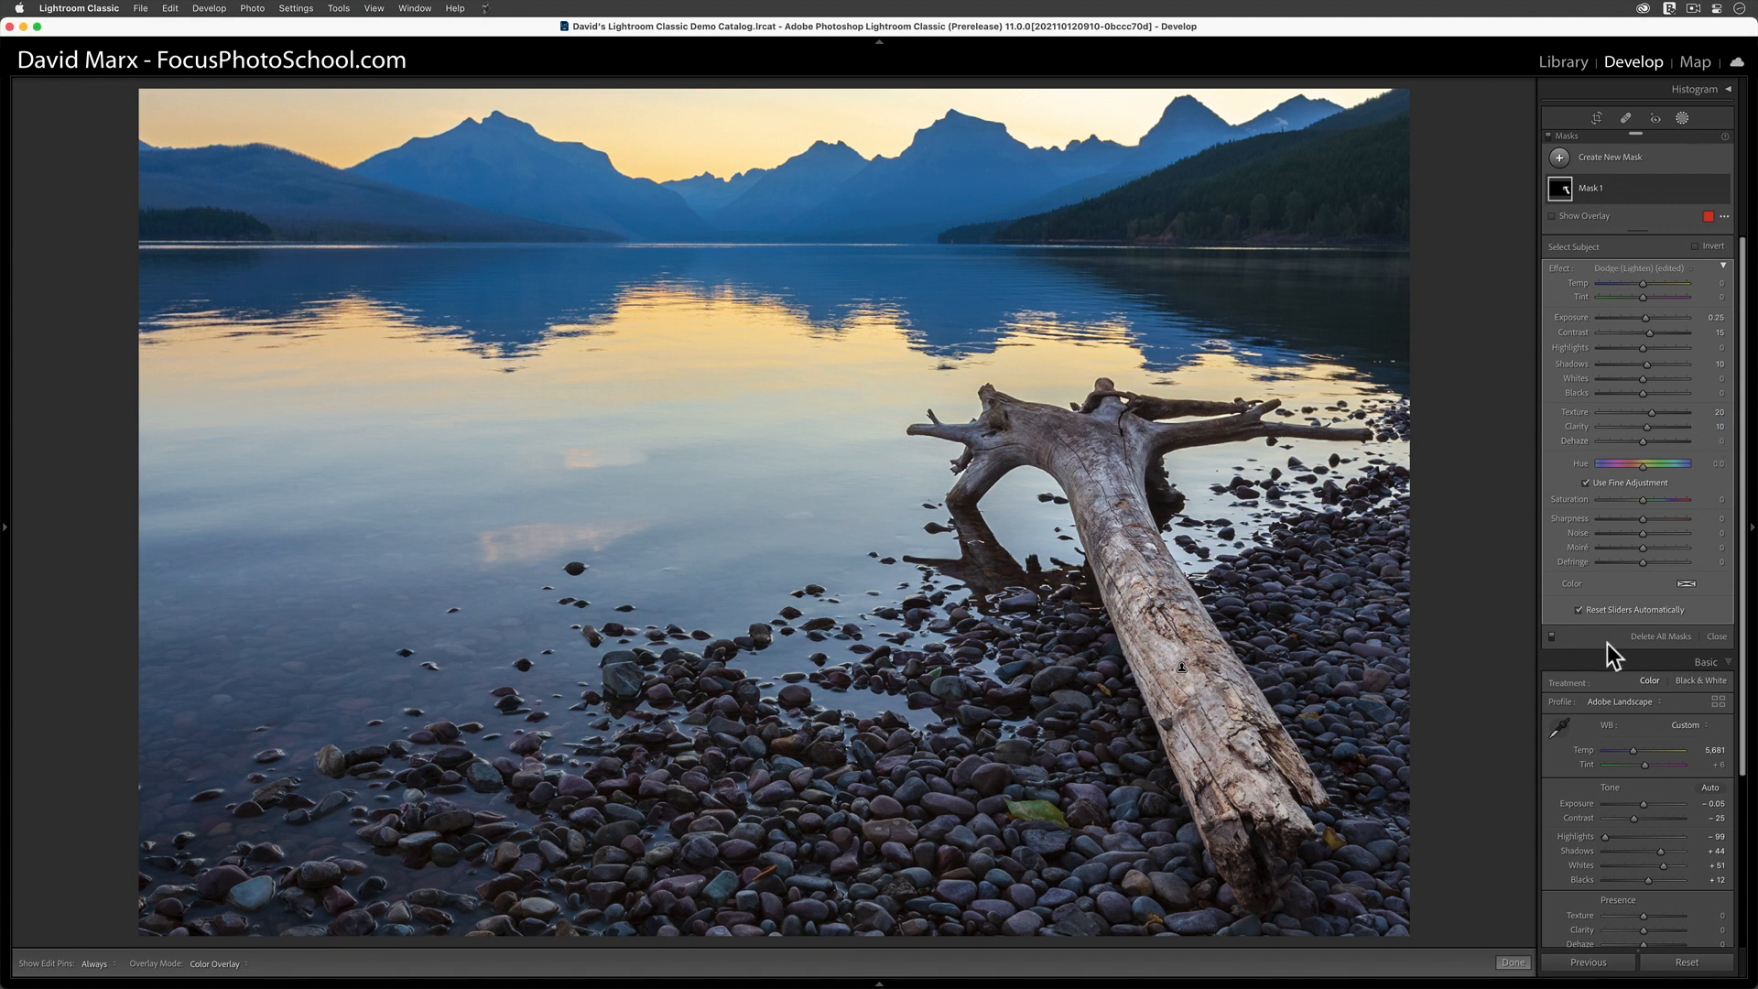
Compare the photo with the mask adjustments turned off and on.
click(1552, 637)
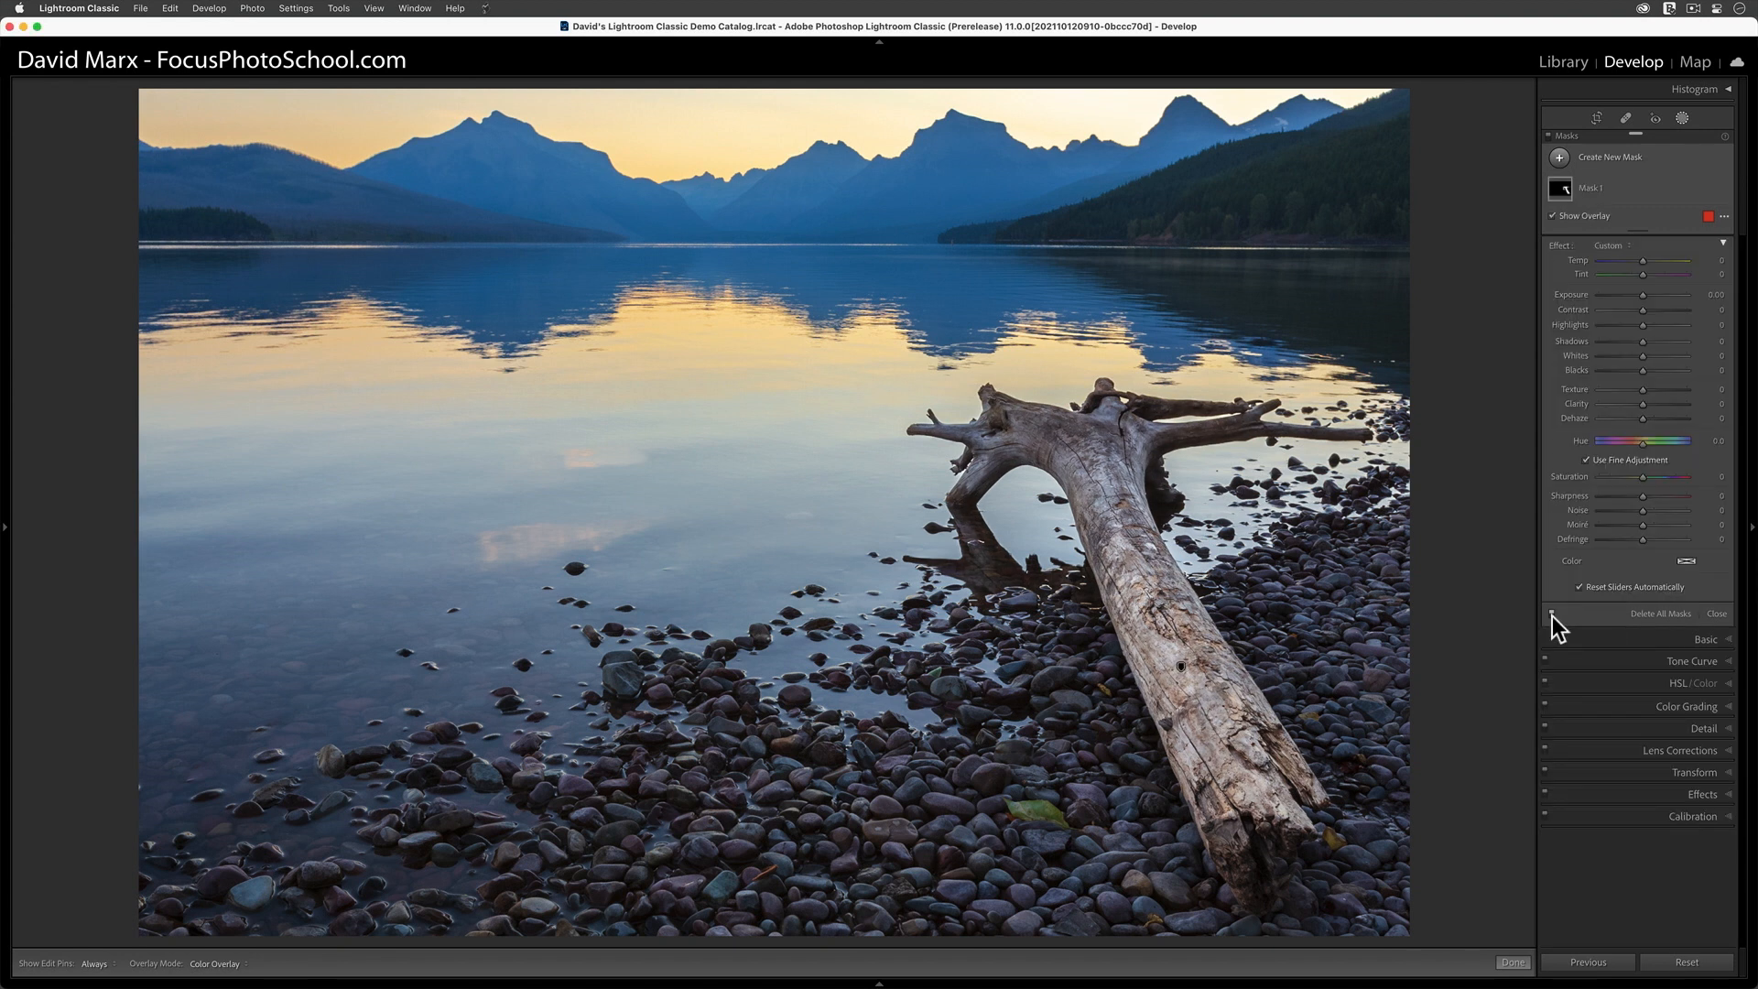
click(1551, 614)
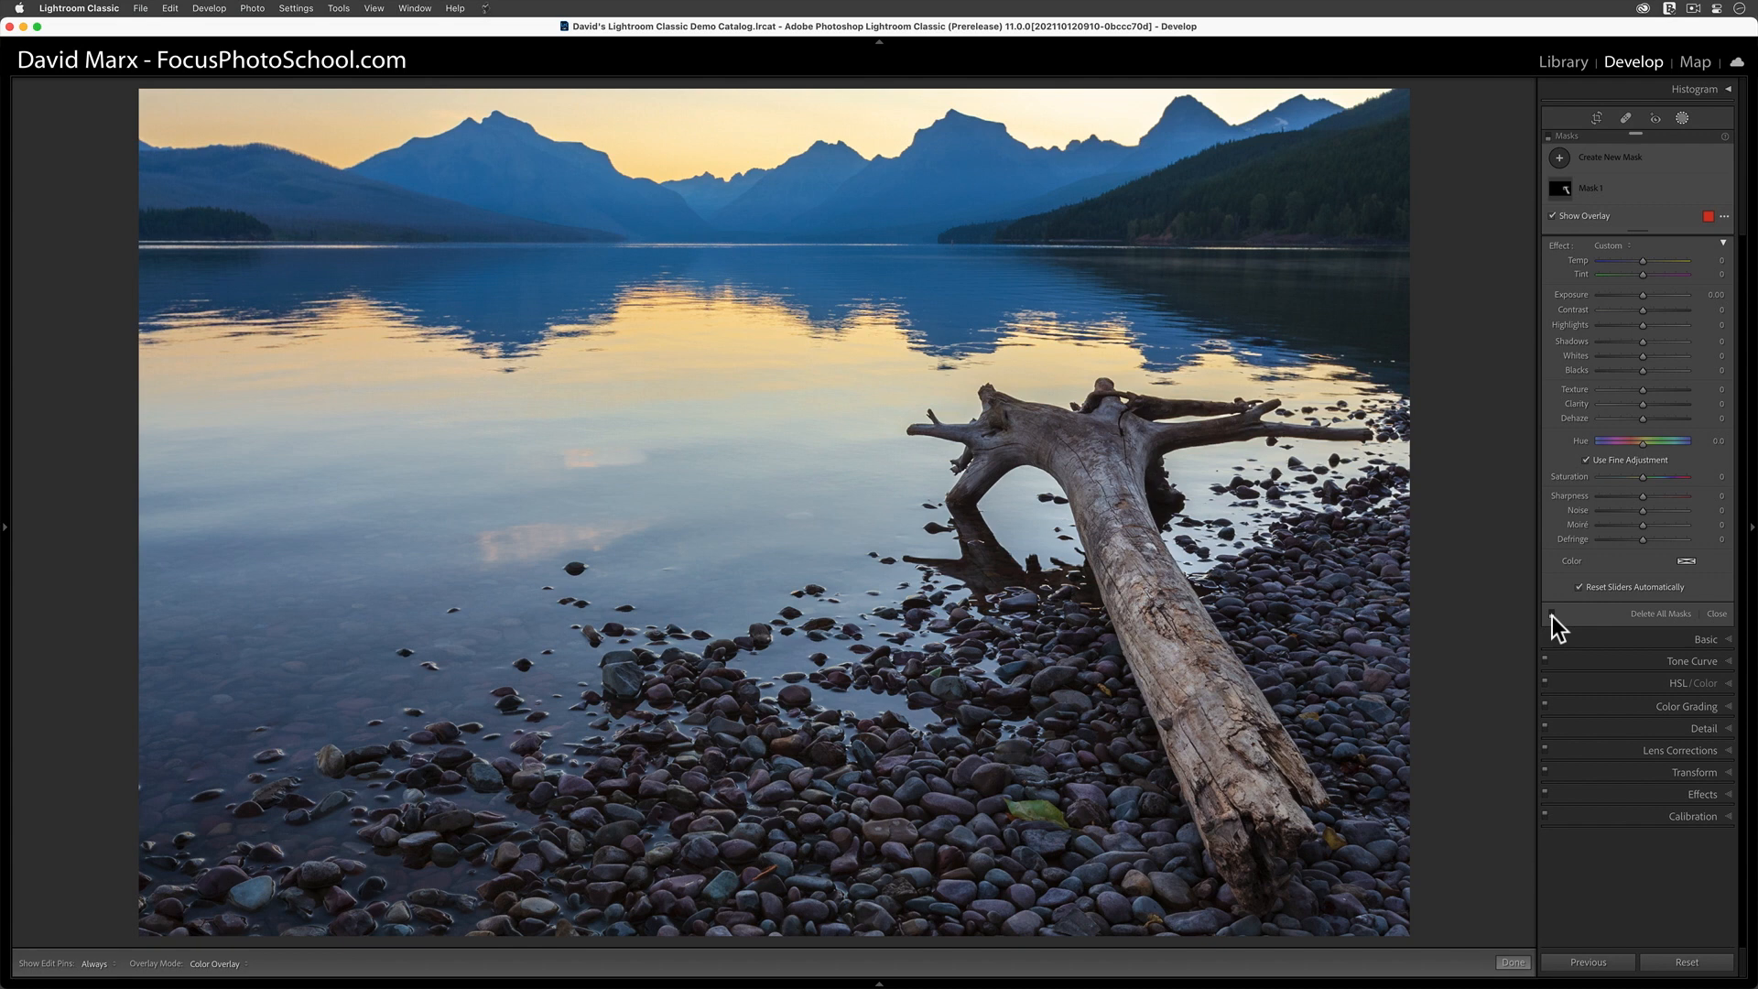
click(1552, 616)
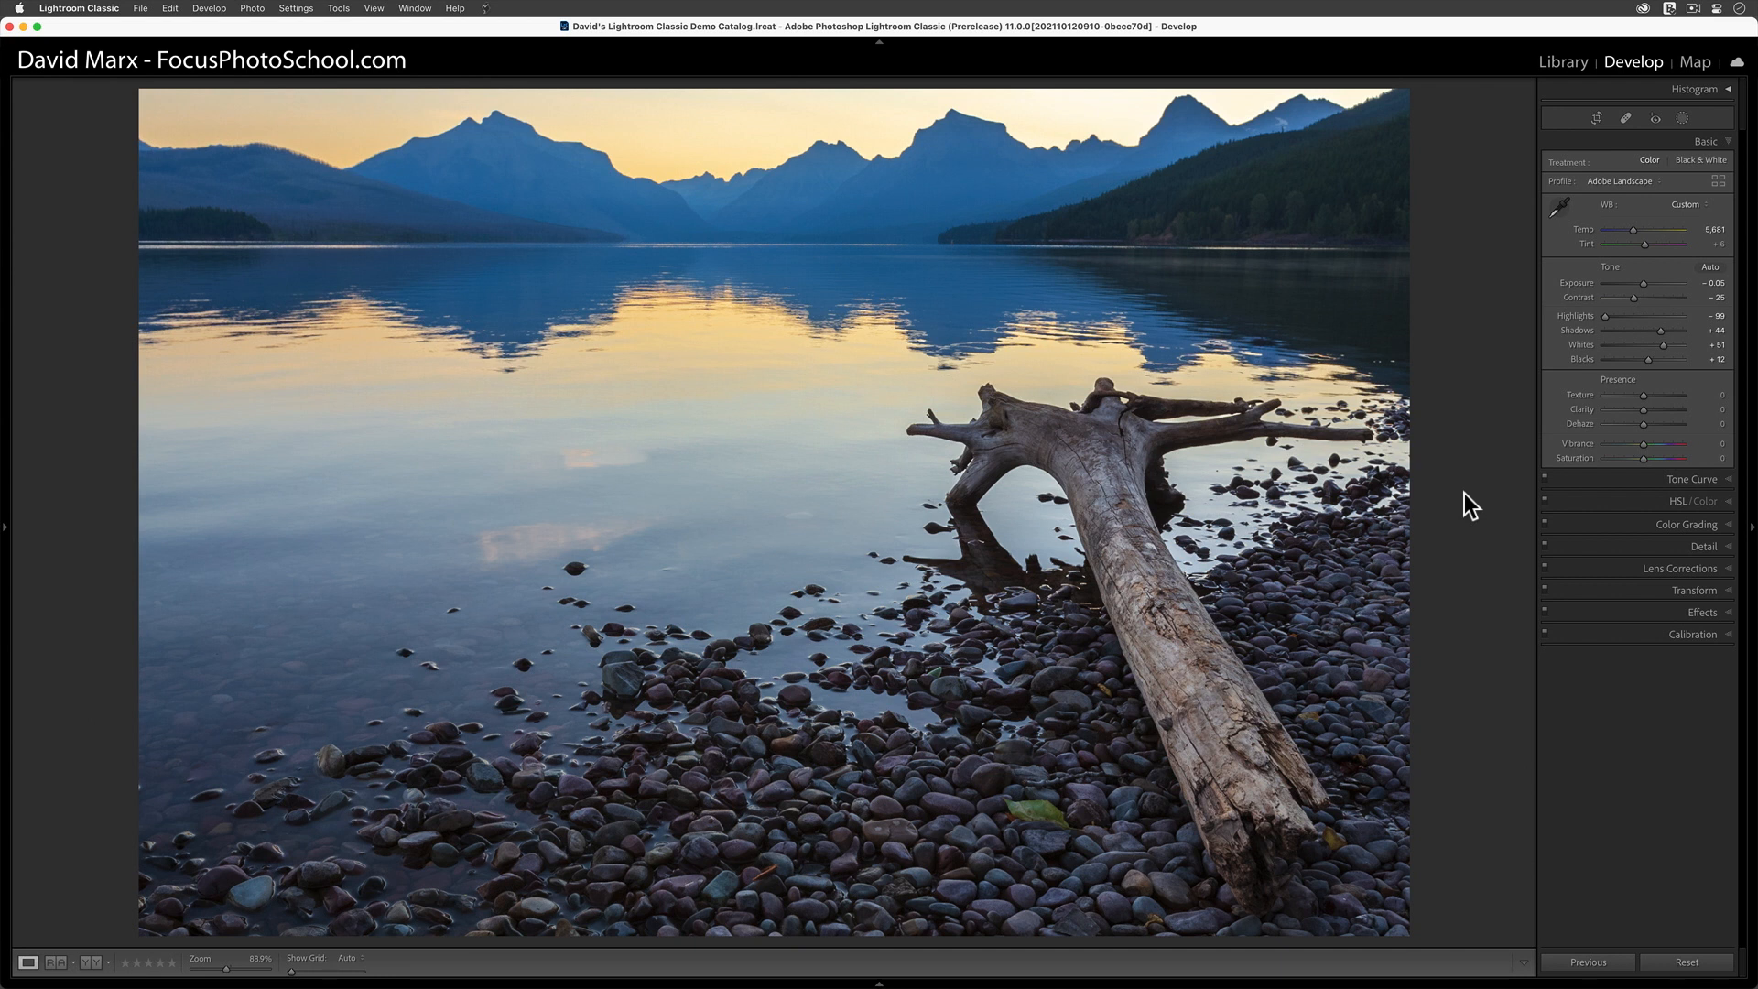
Review the photo's existing tone curve, HSL, lens correction and basic adjustments.
click(1713, 479)
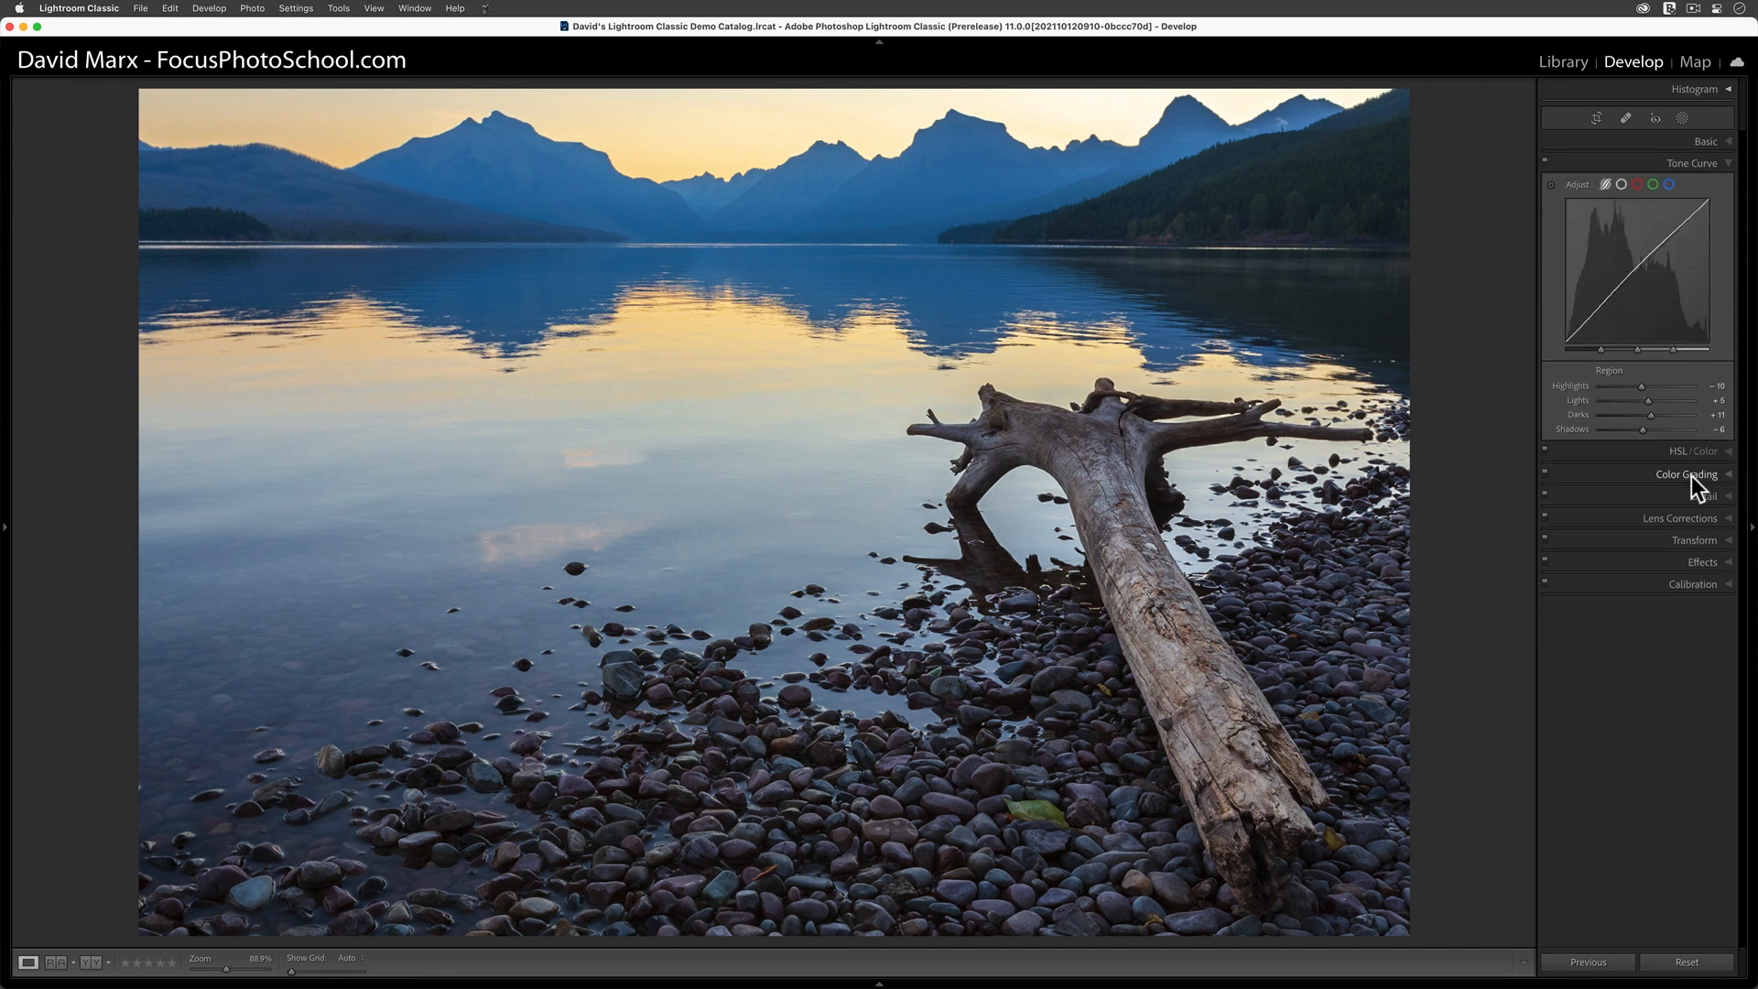
click(1676, 453)
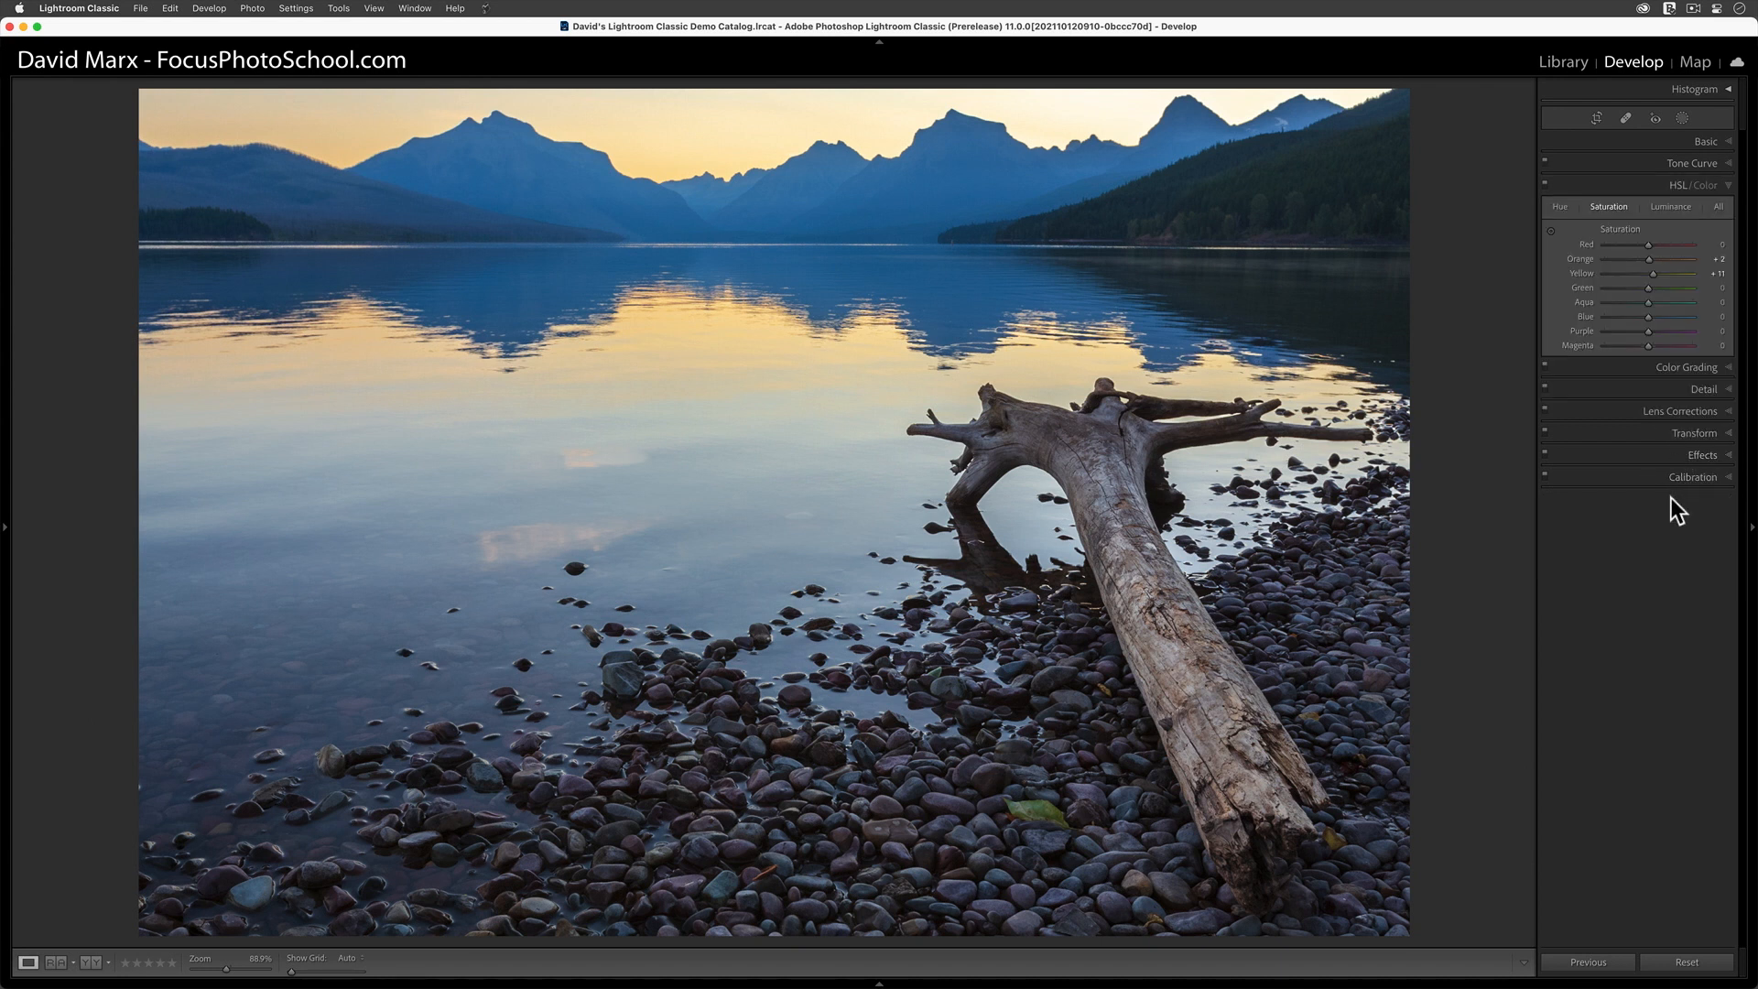
click(1674, 411)
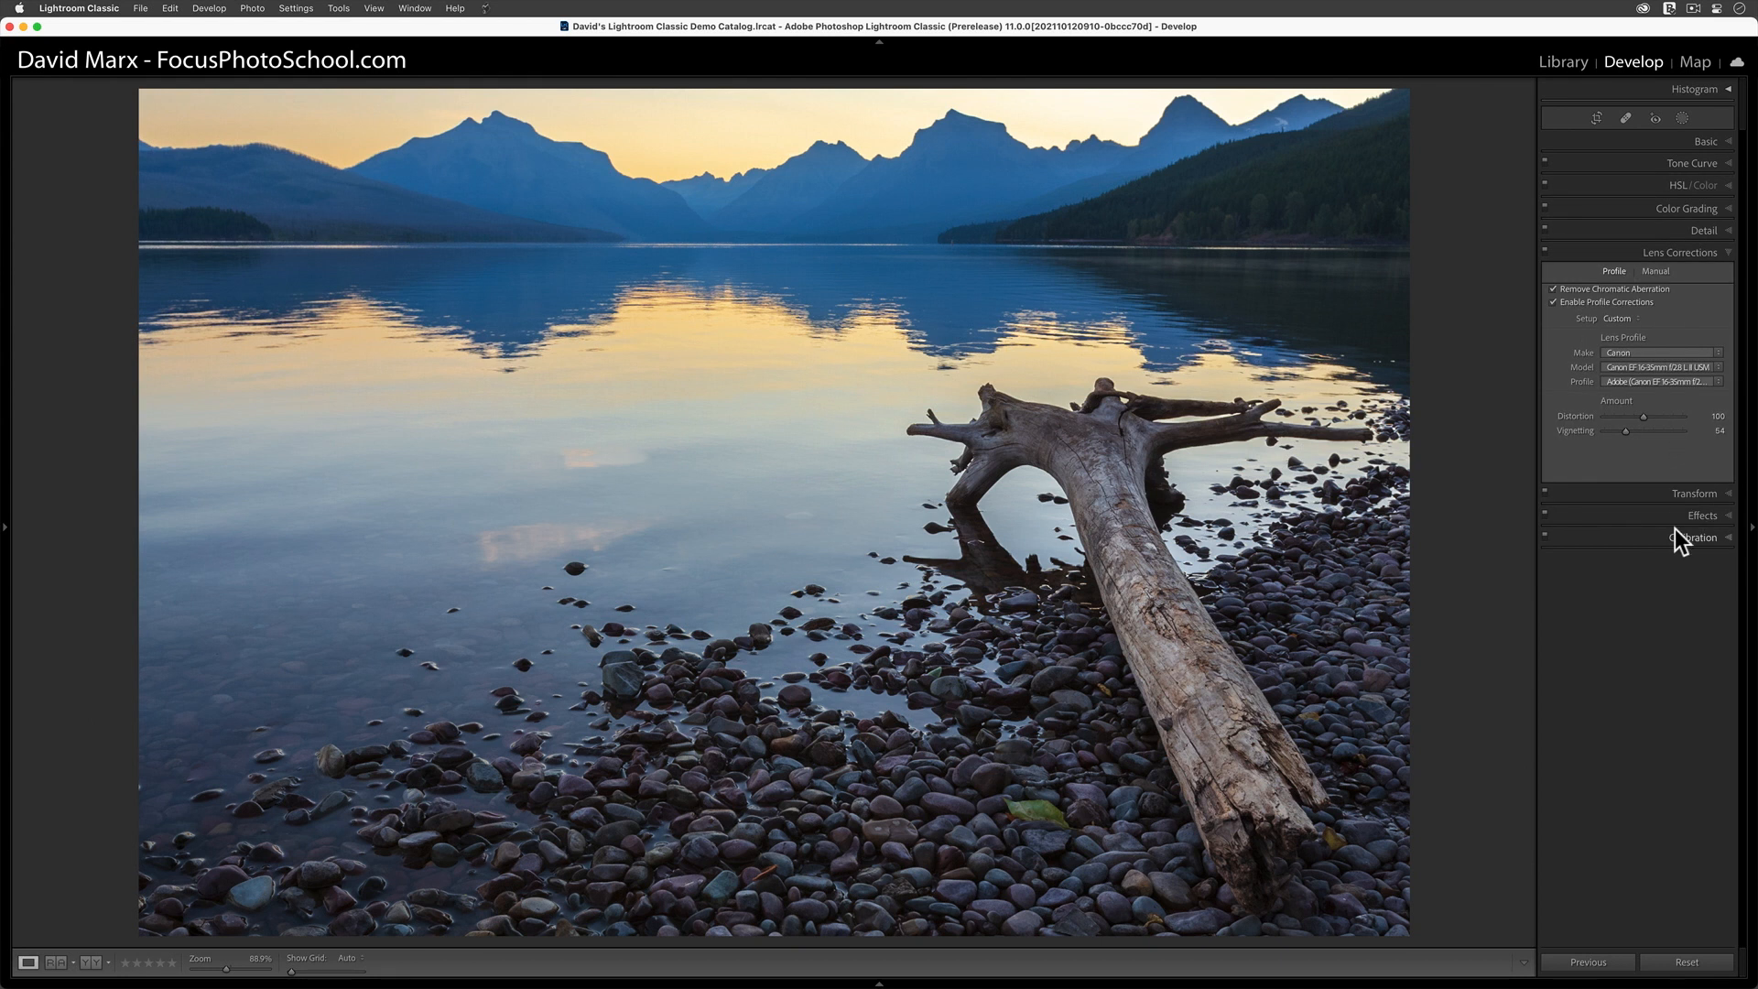
click(1705, 145)
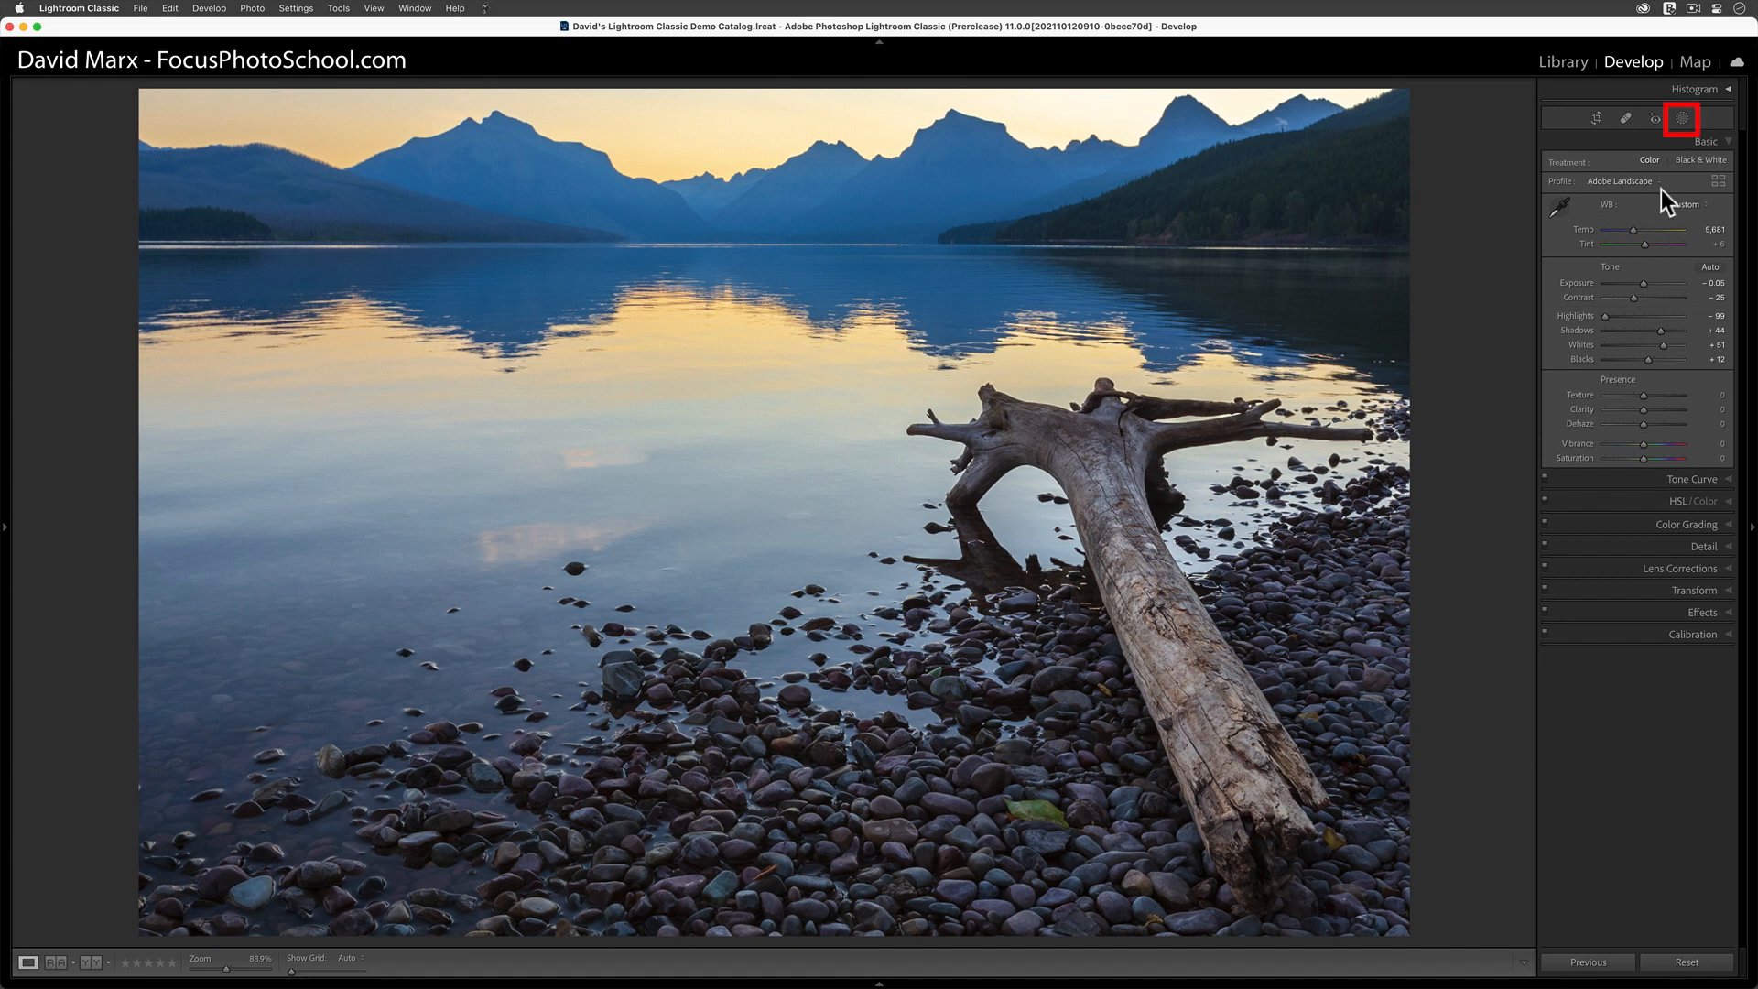
Create a Select Subject mask for the driftwood and check the available overlay modes, keeping Color Overlay.
click(1680, 120)
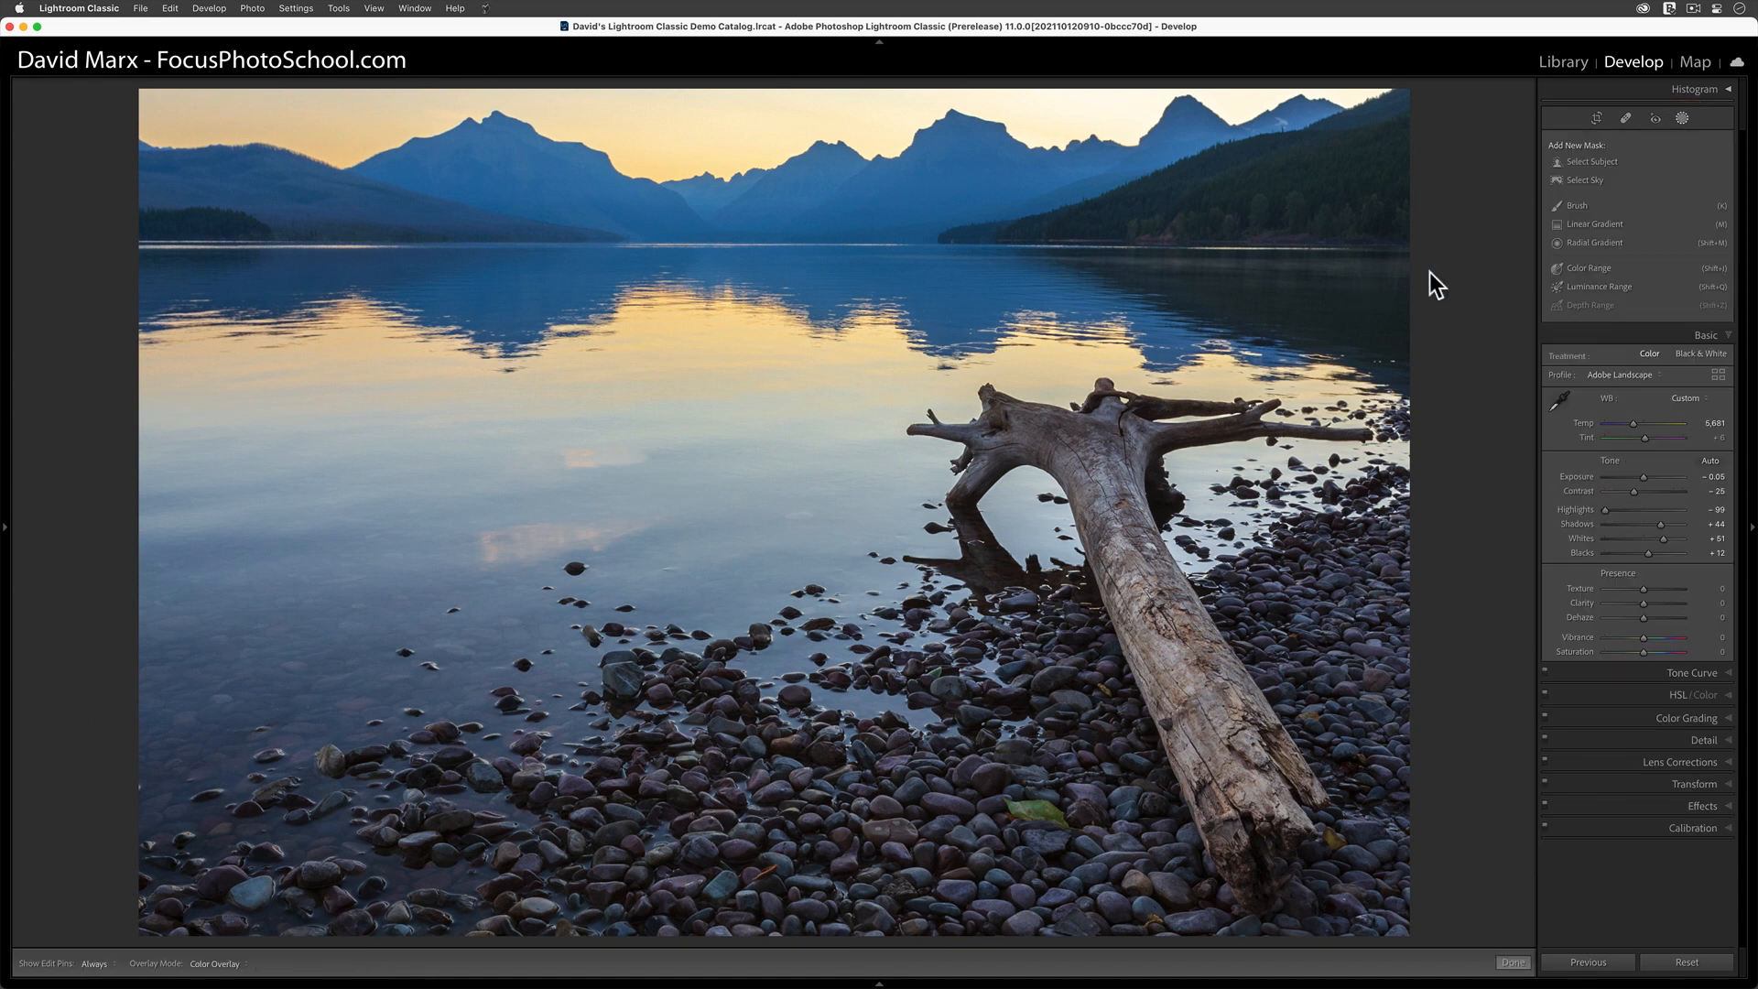
click(1594, 165)
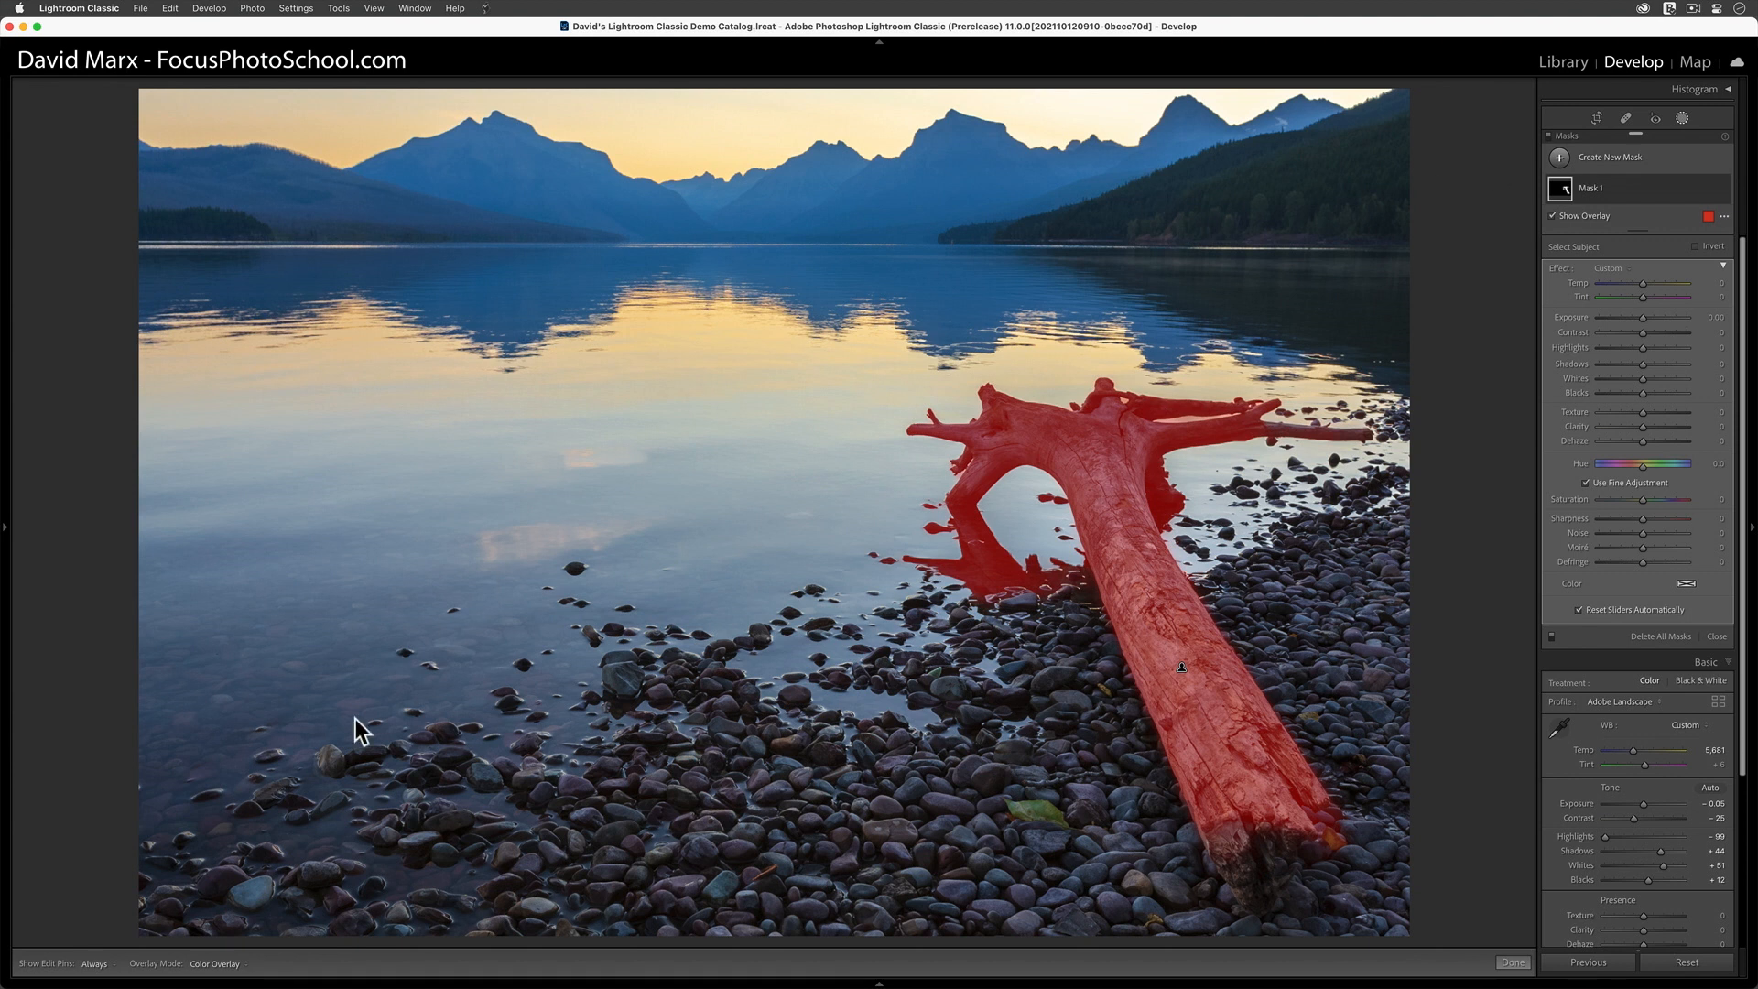
click(246, 966)
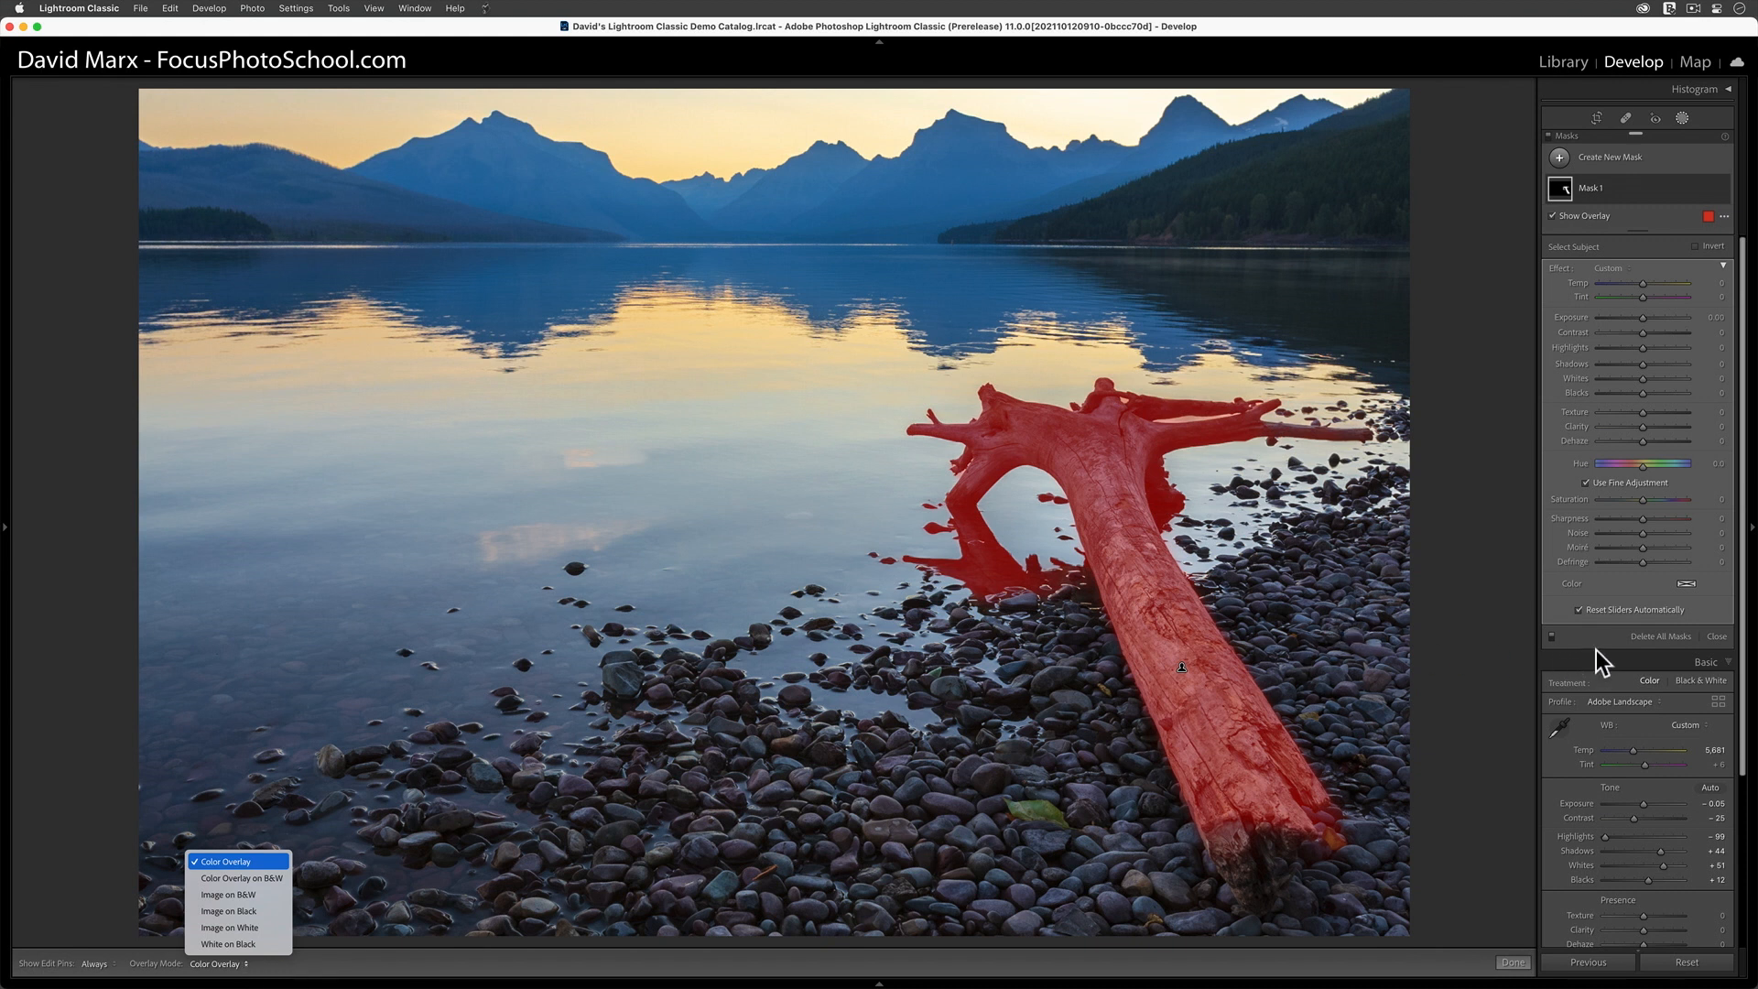
click(1641, 221)
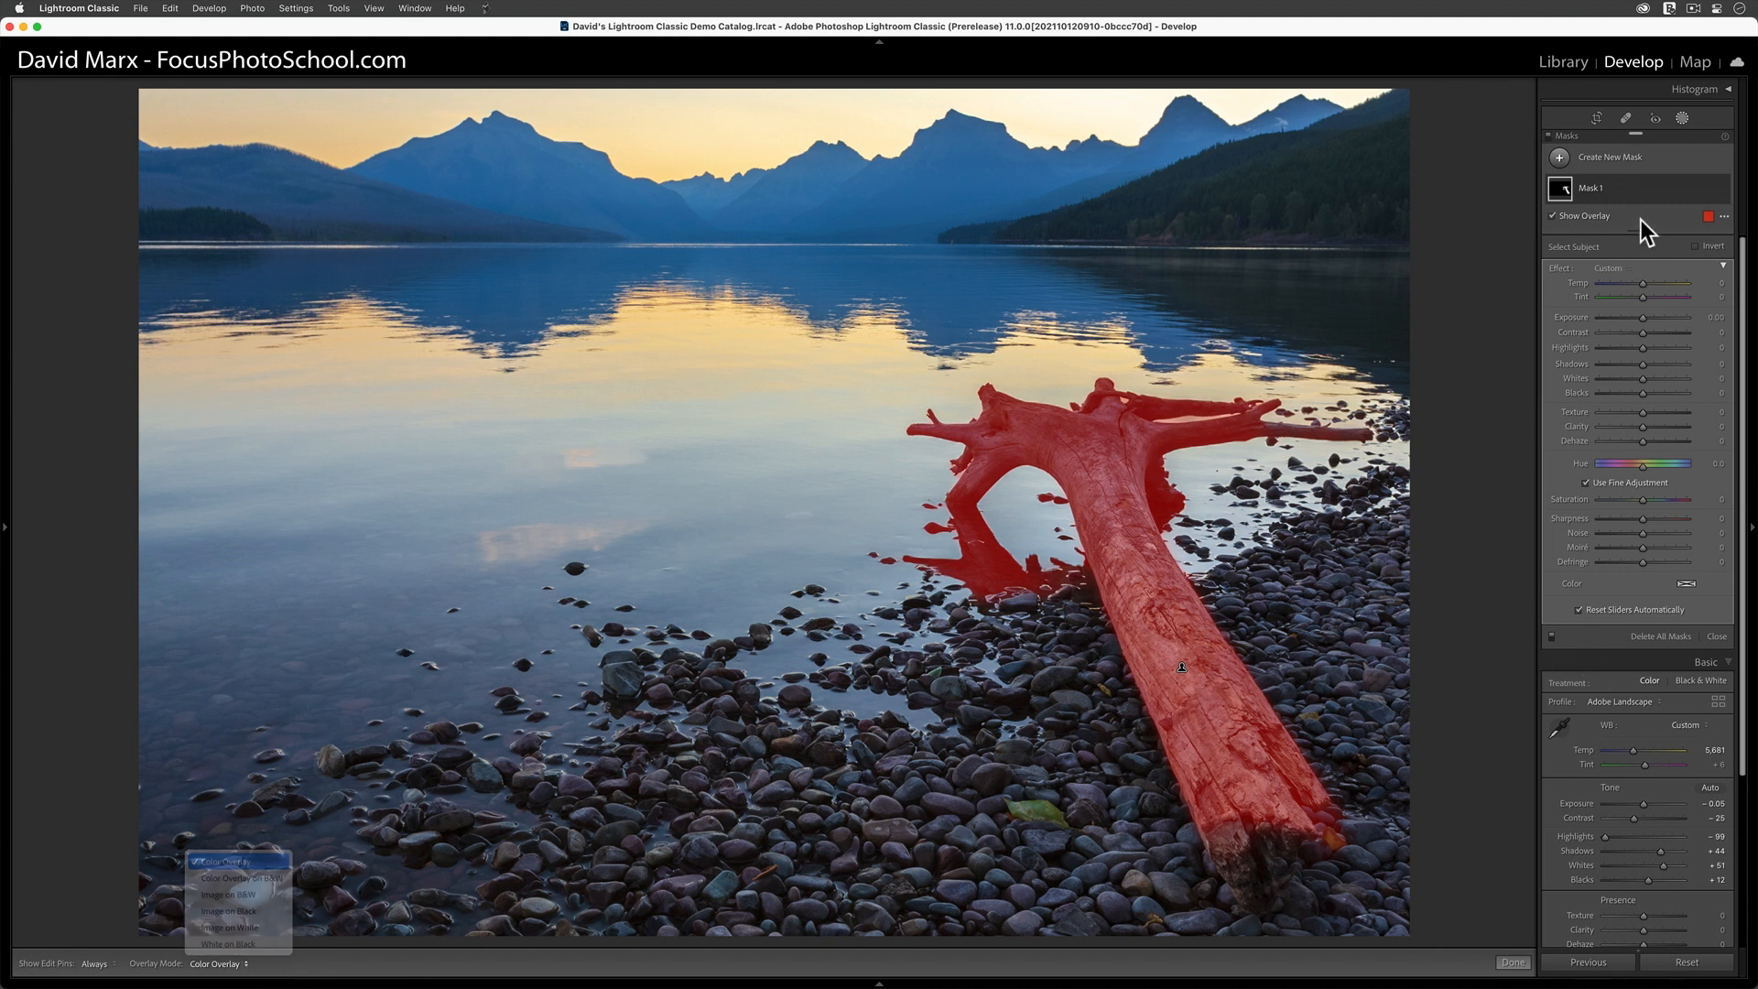
click(1570, 216)
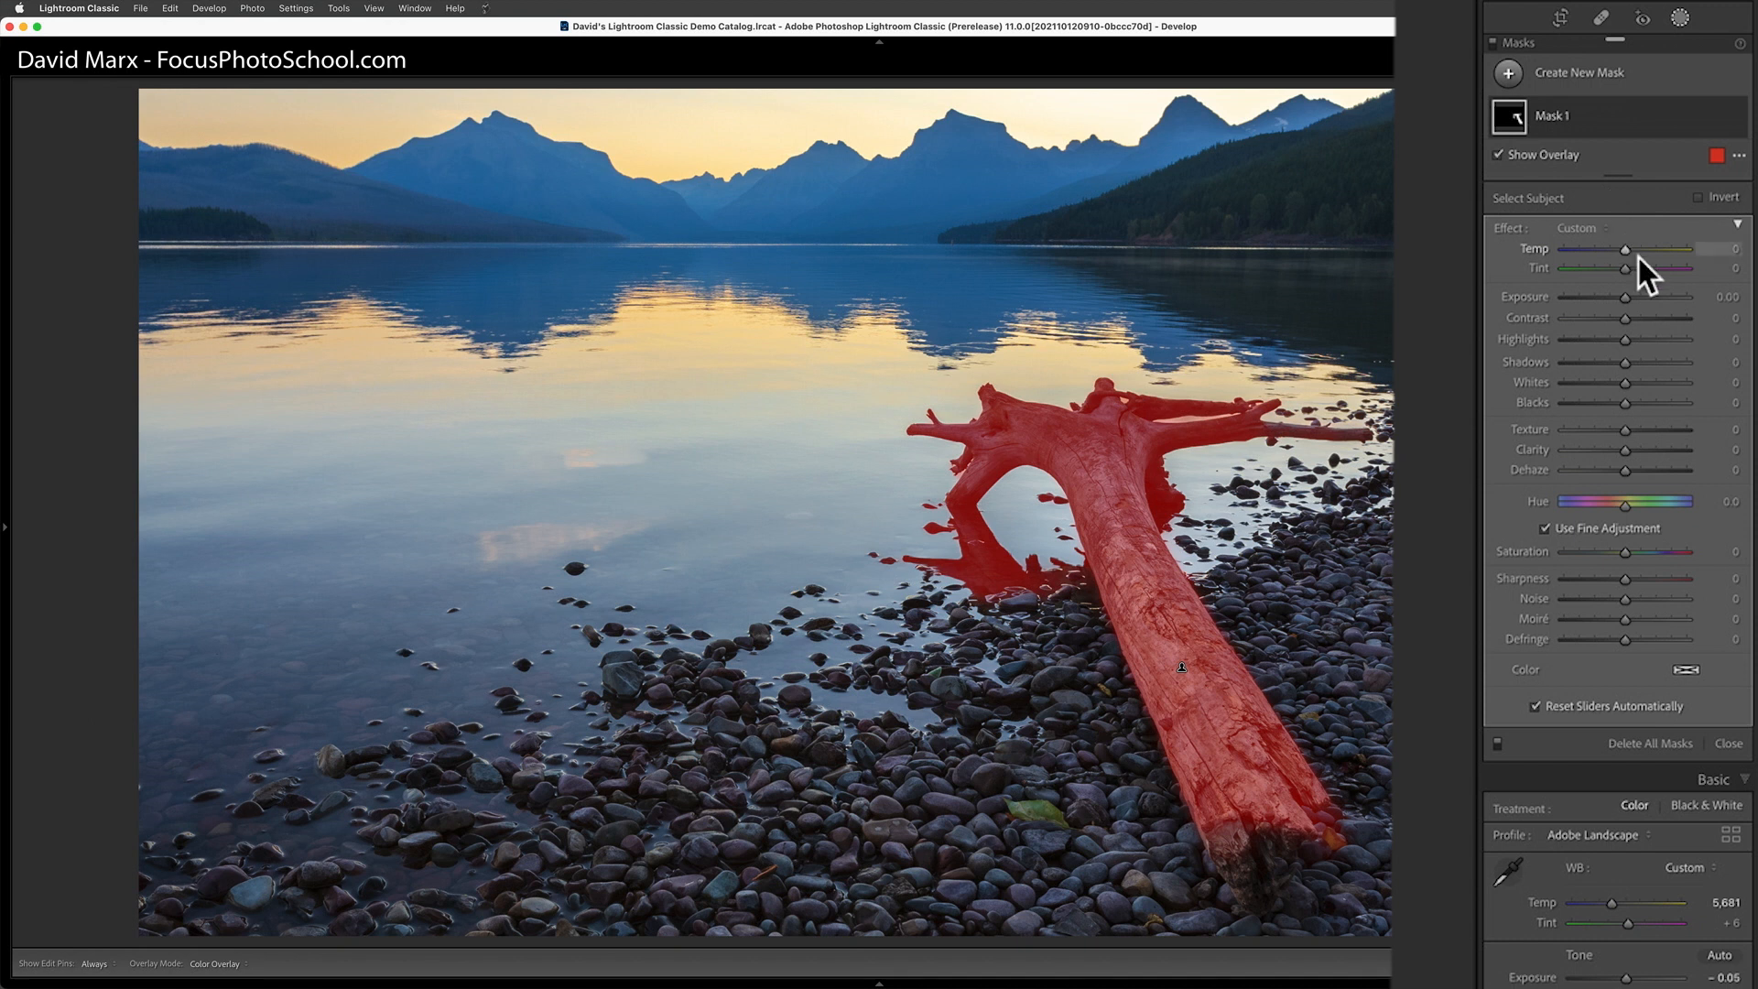
Set the driftwood mask's Exposure to 0.25, Contrast to 15 and Shadows to 10.
click(1718, 297)
text(.25)
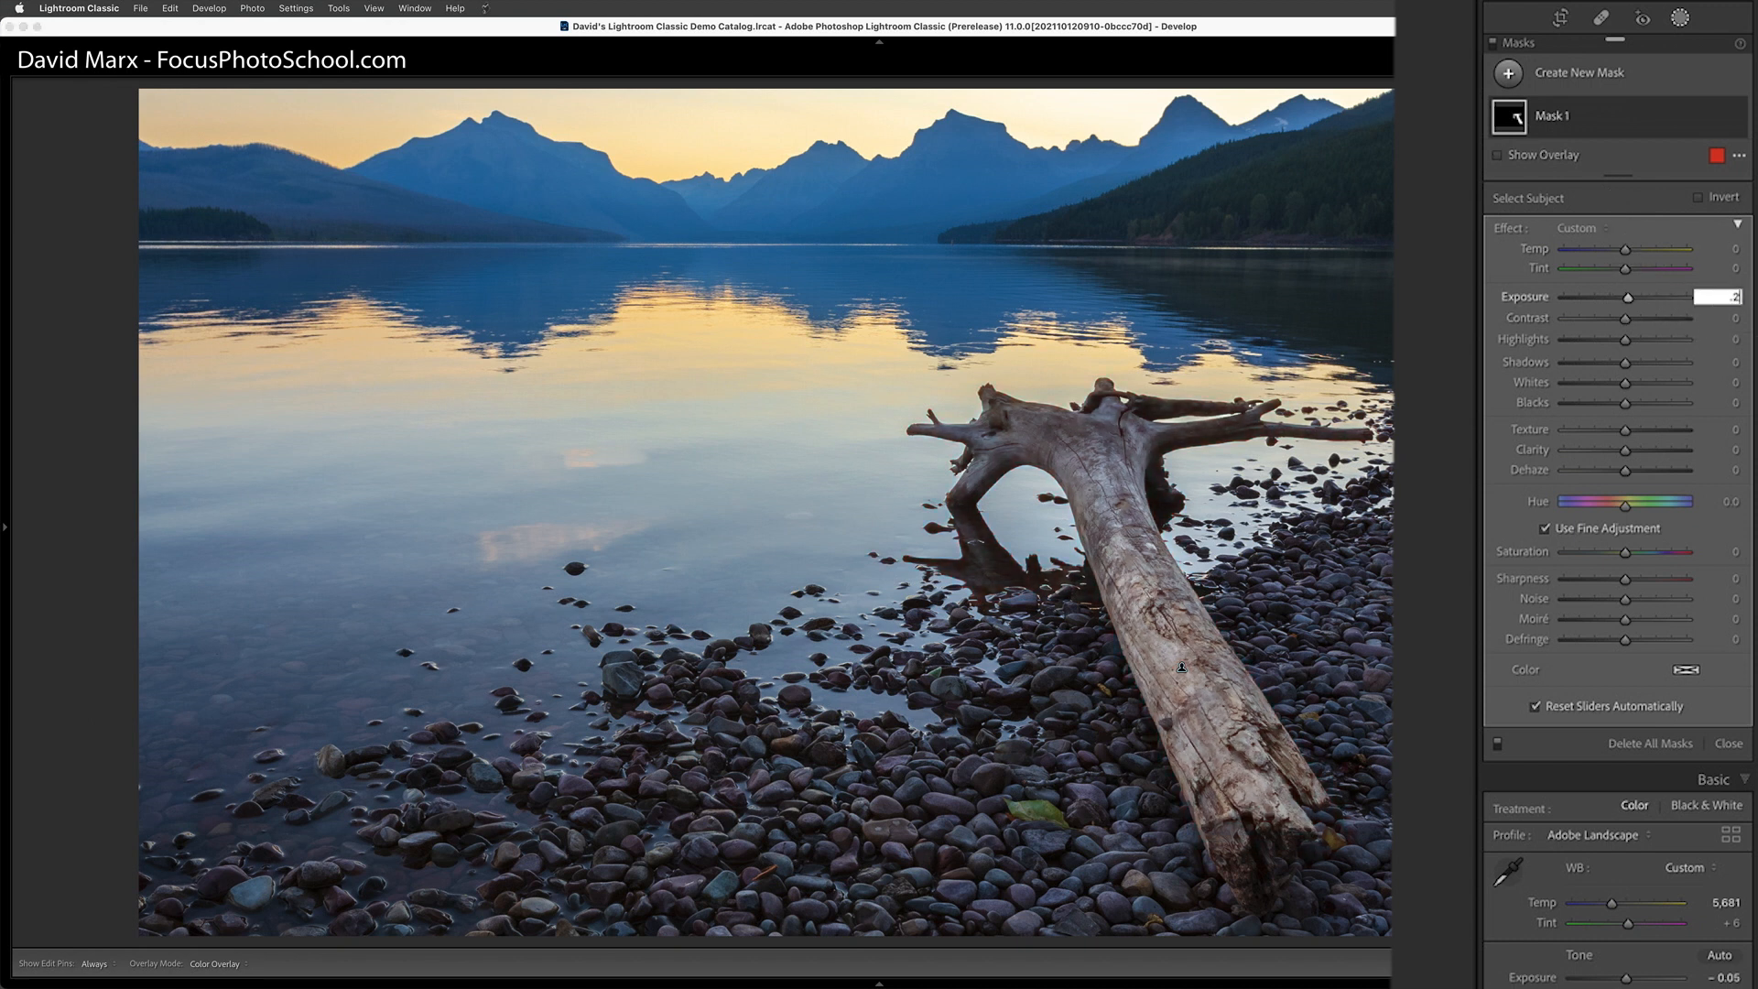
key(Return)
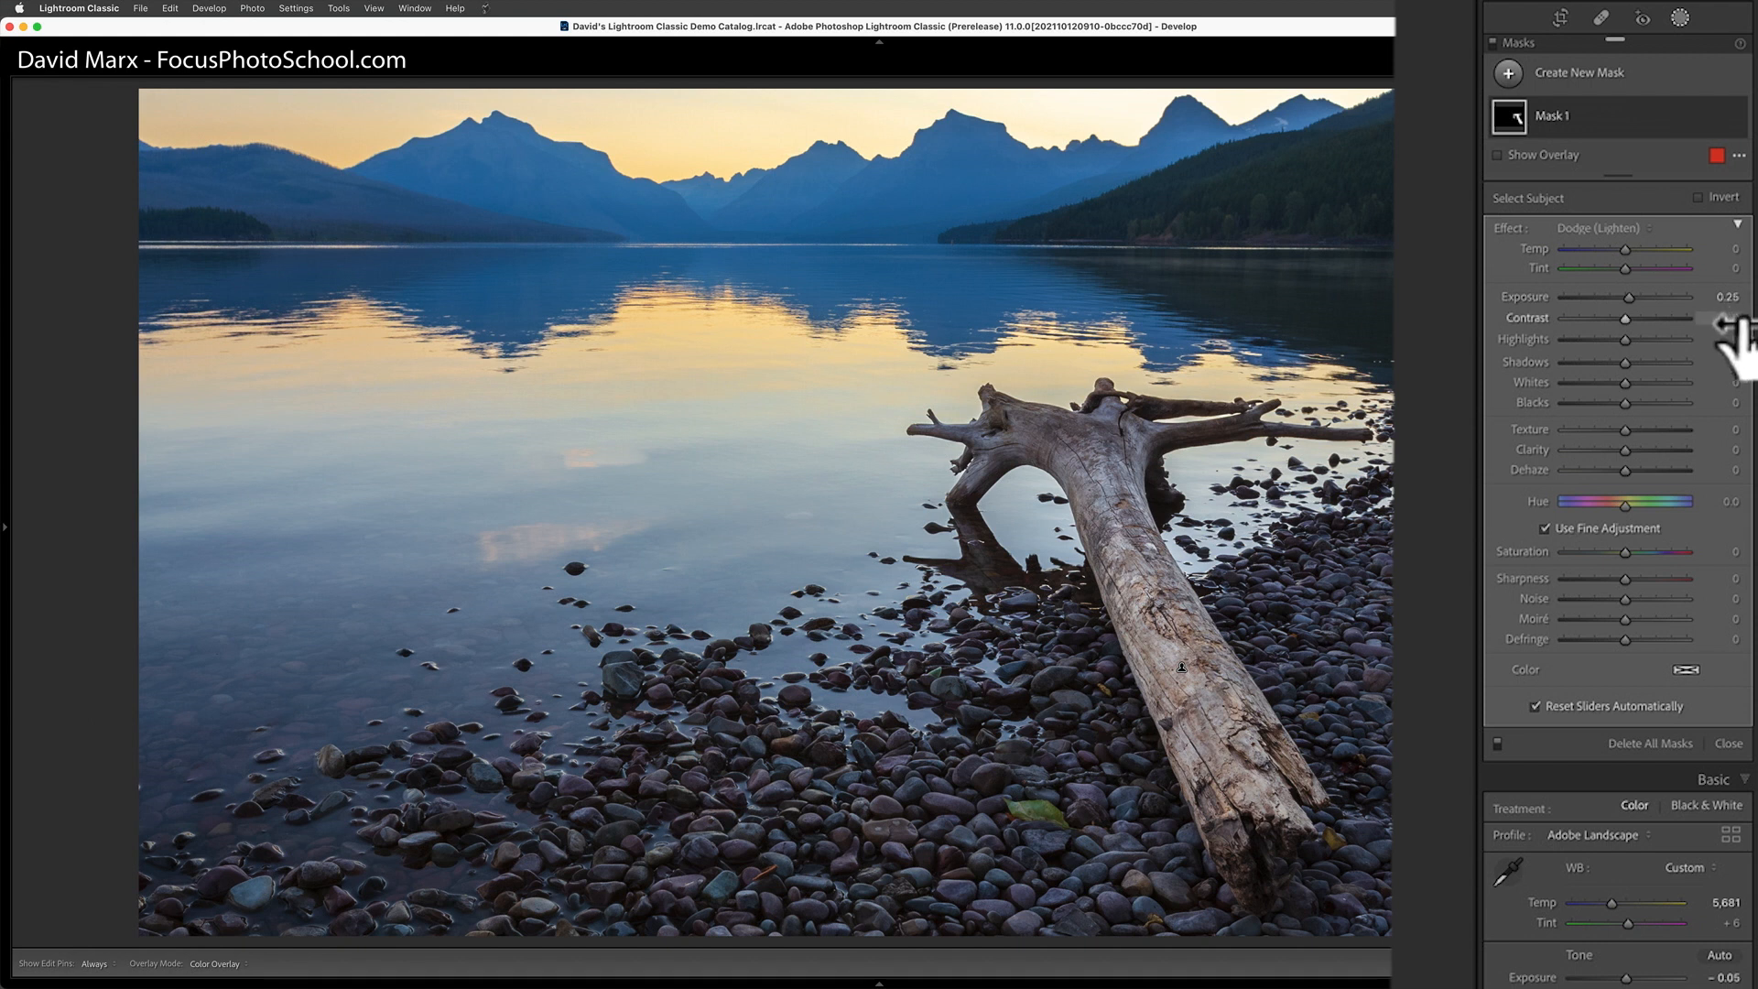
click(1726, 318)
text(15)
key(Tab)
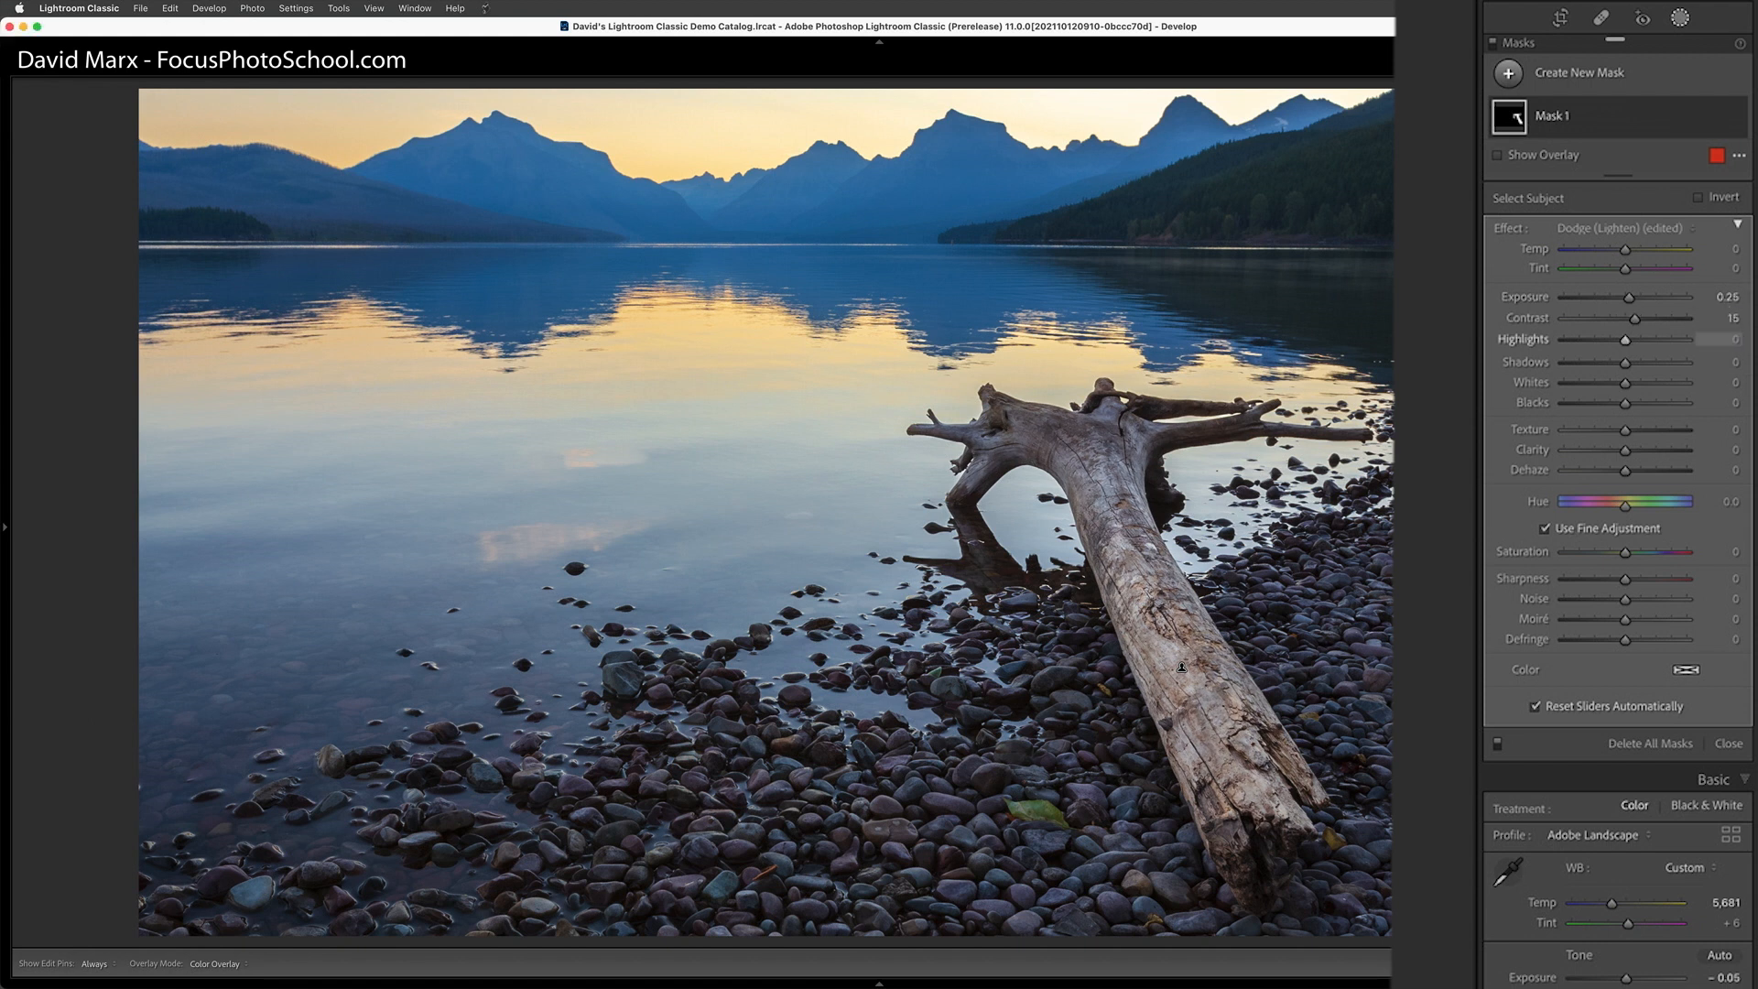
click(1729, 362)
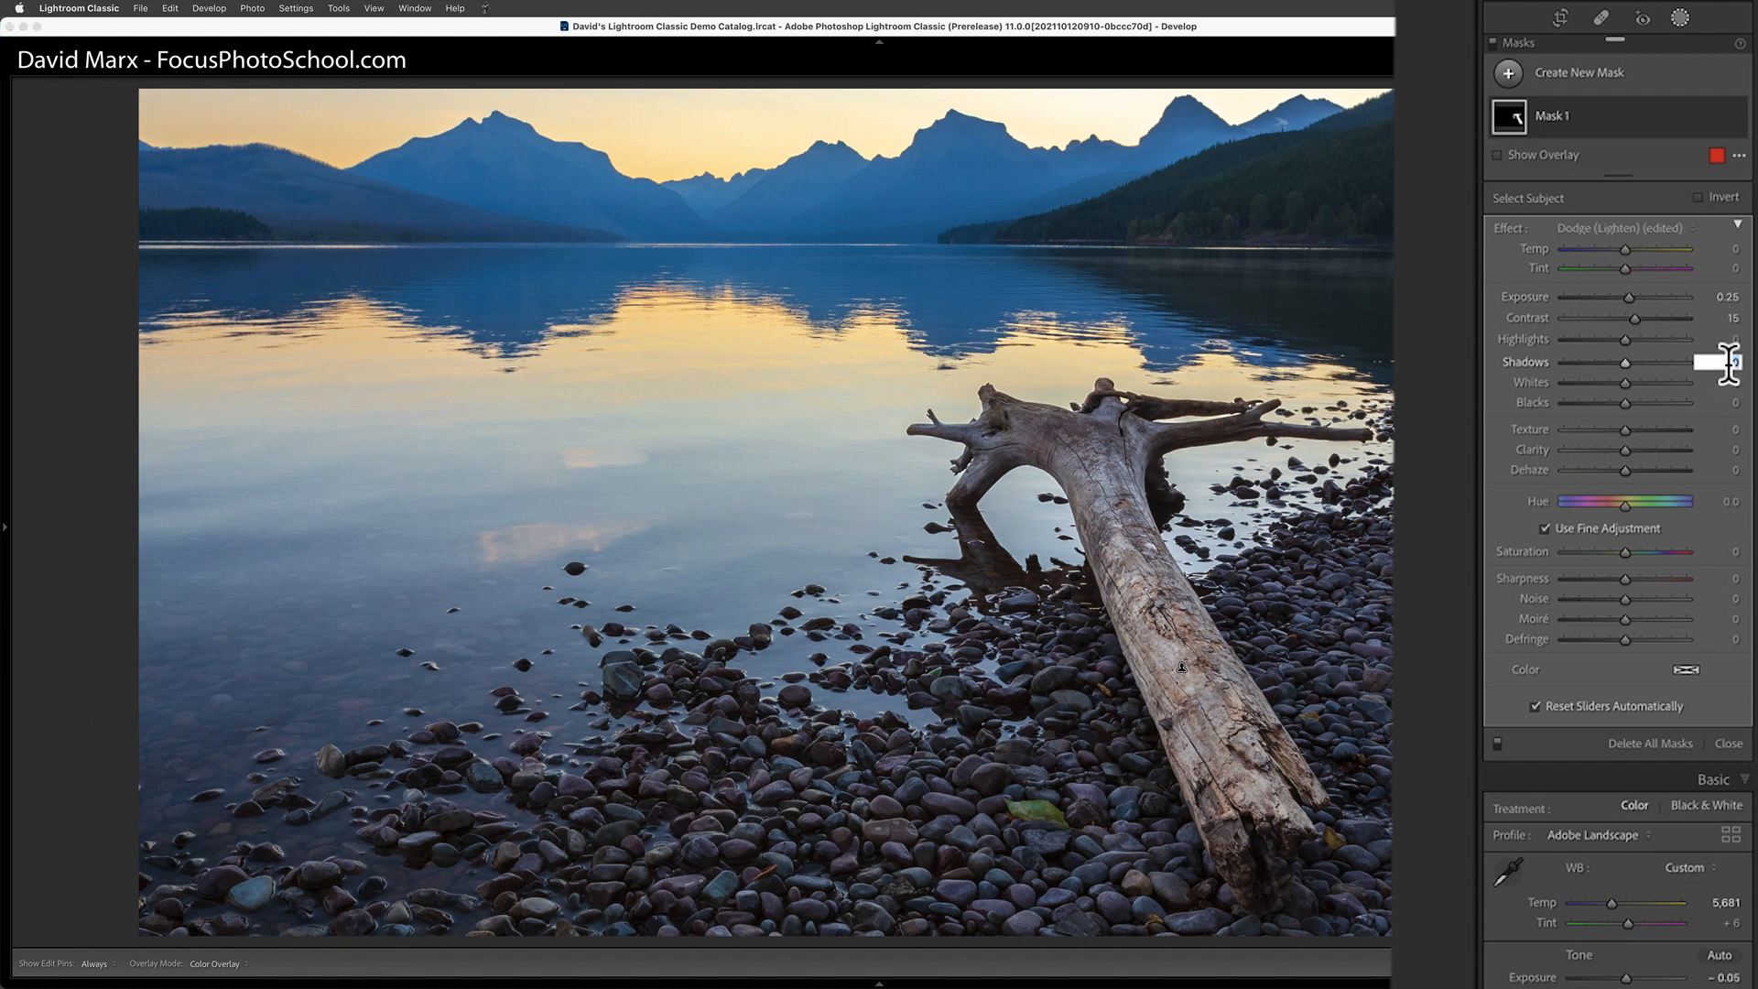
text(10)
key(Return)
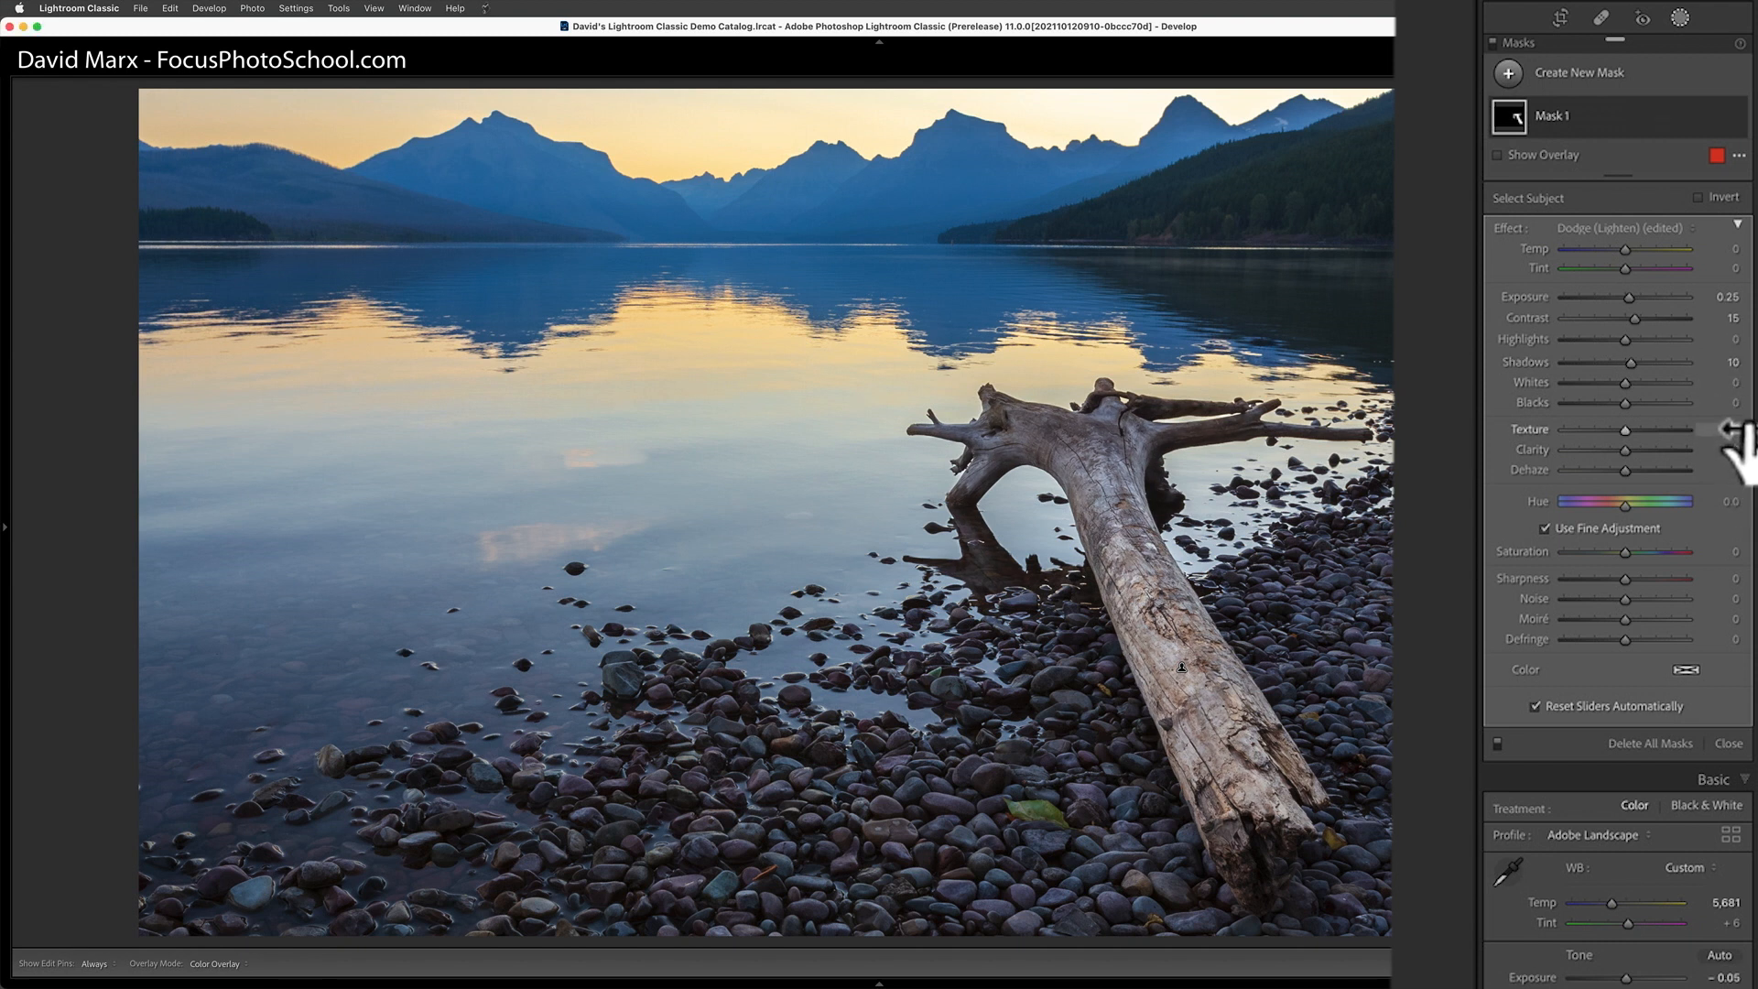
Set the driftwood mask's Texture to 20 and Clarity to 10, and compare the photo with masking off and on.
click(1731, 430)
text(20)
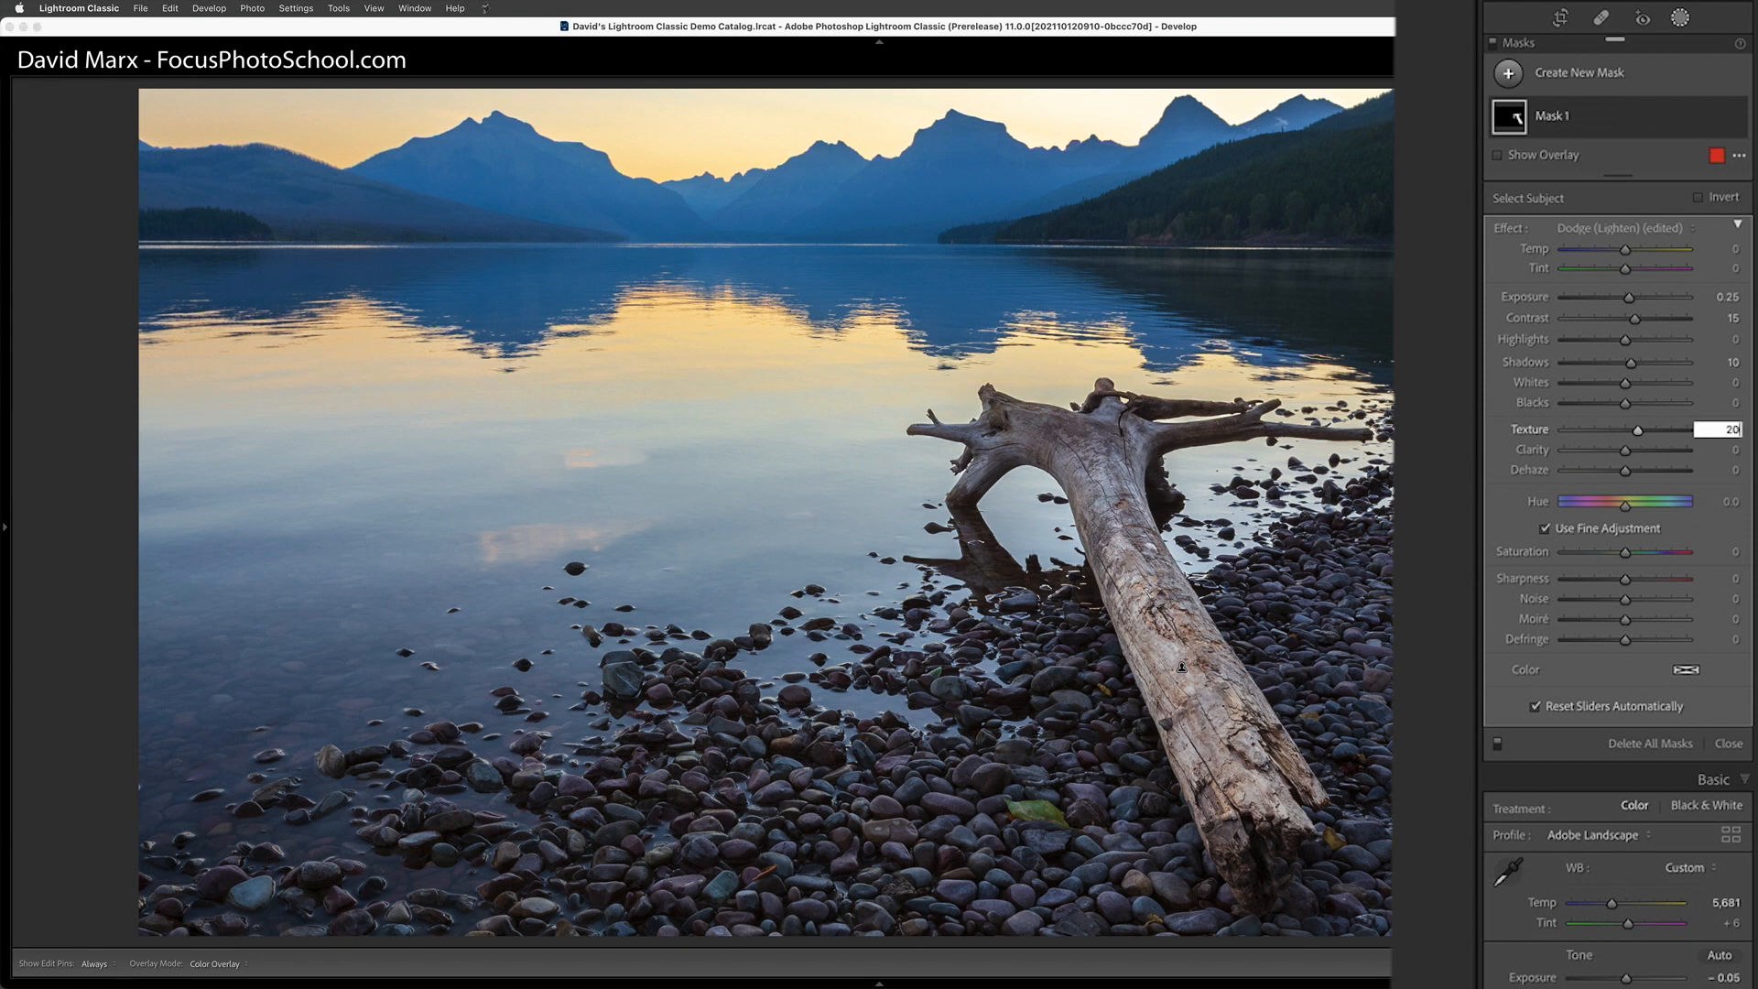
key(Tab)
key(Return)
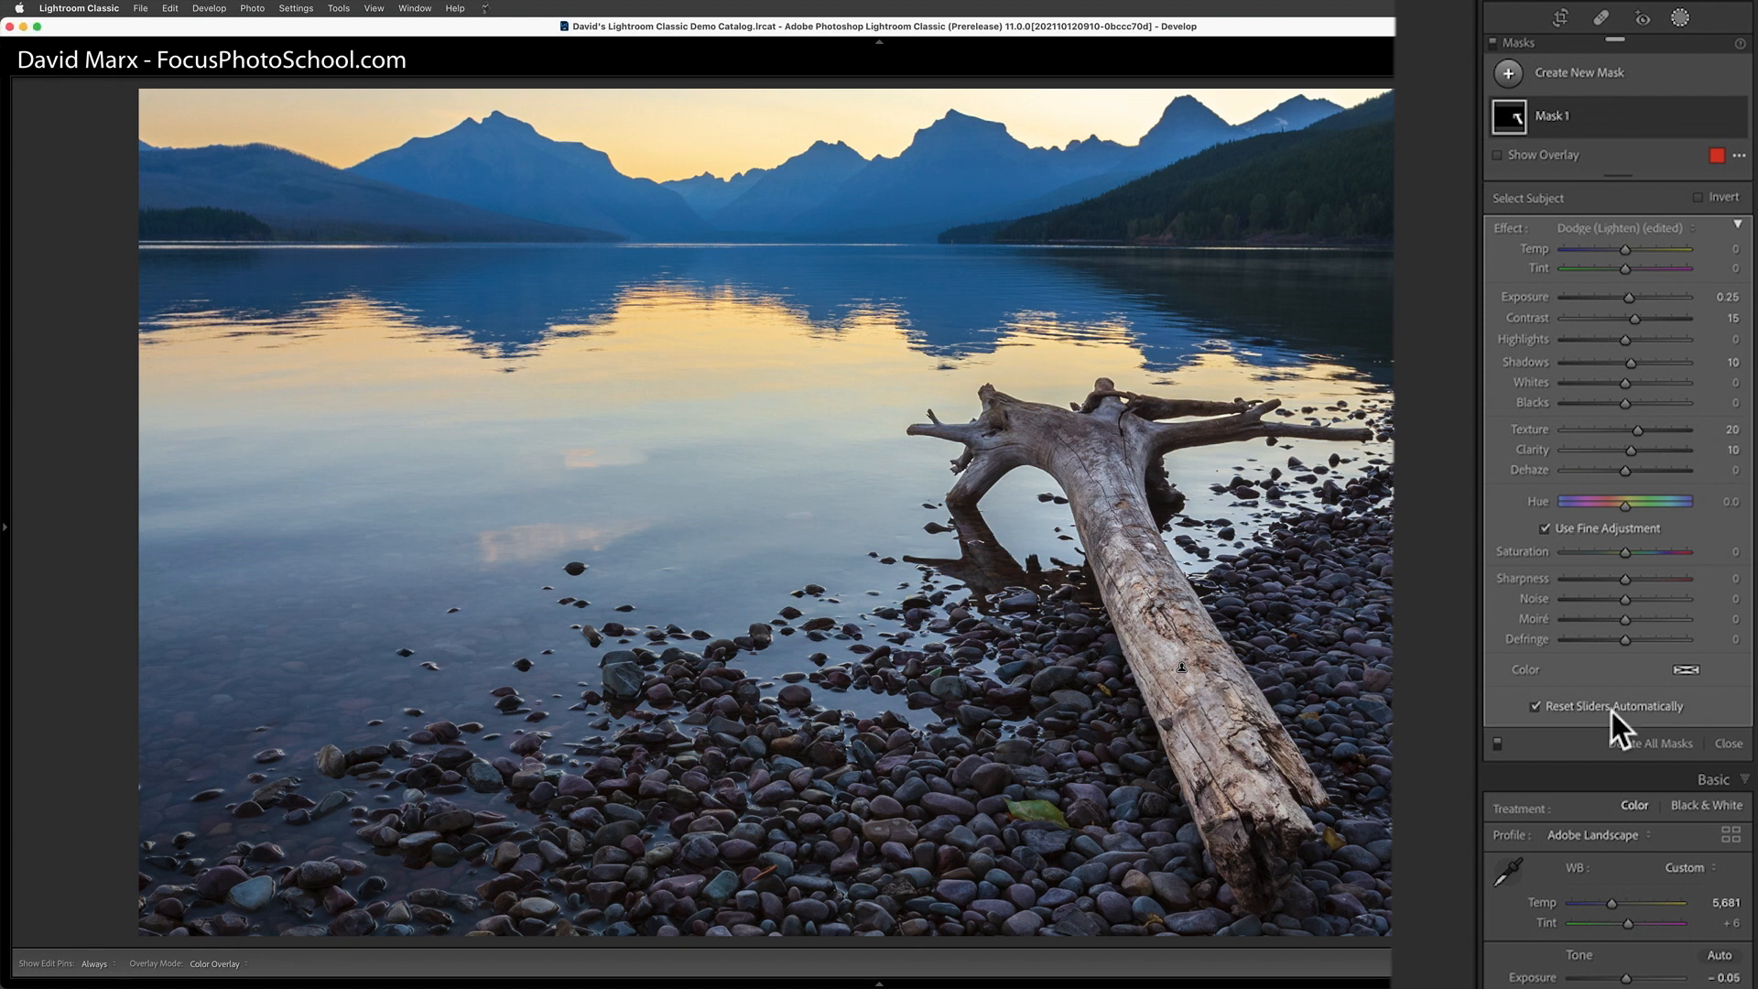
click(1499, 747)
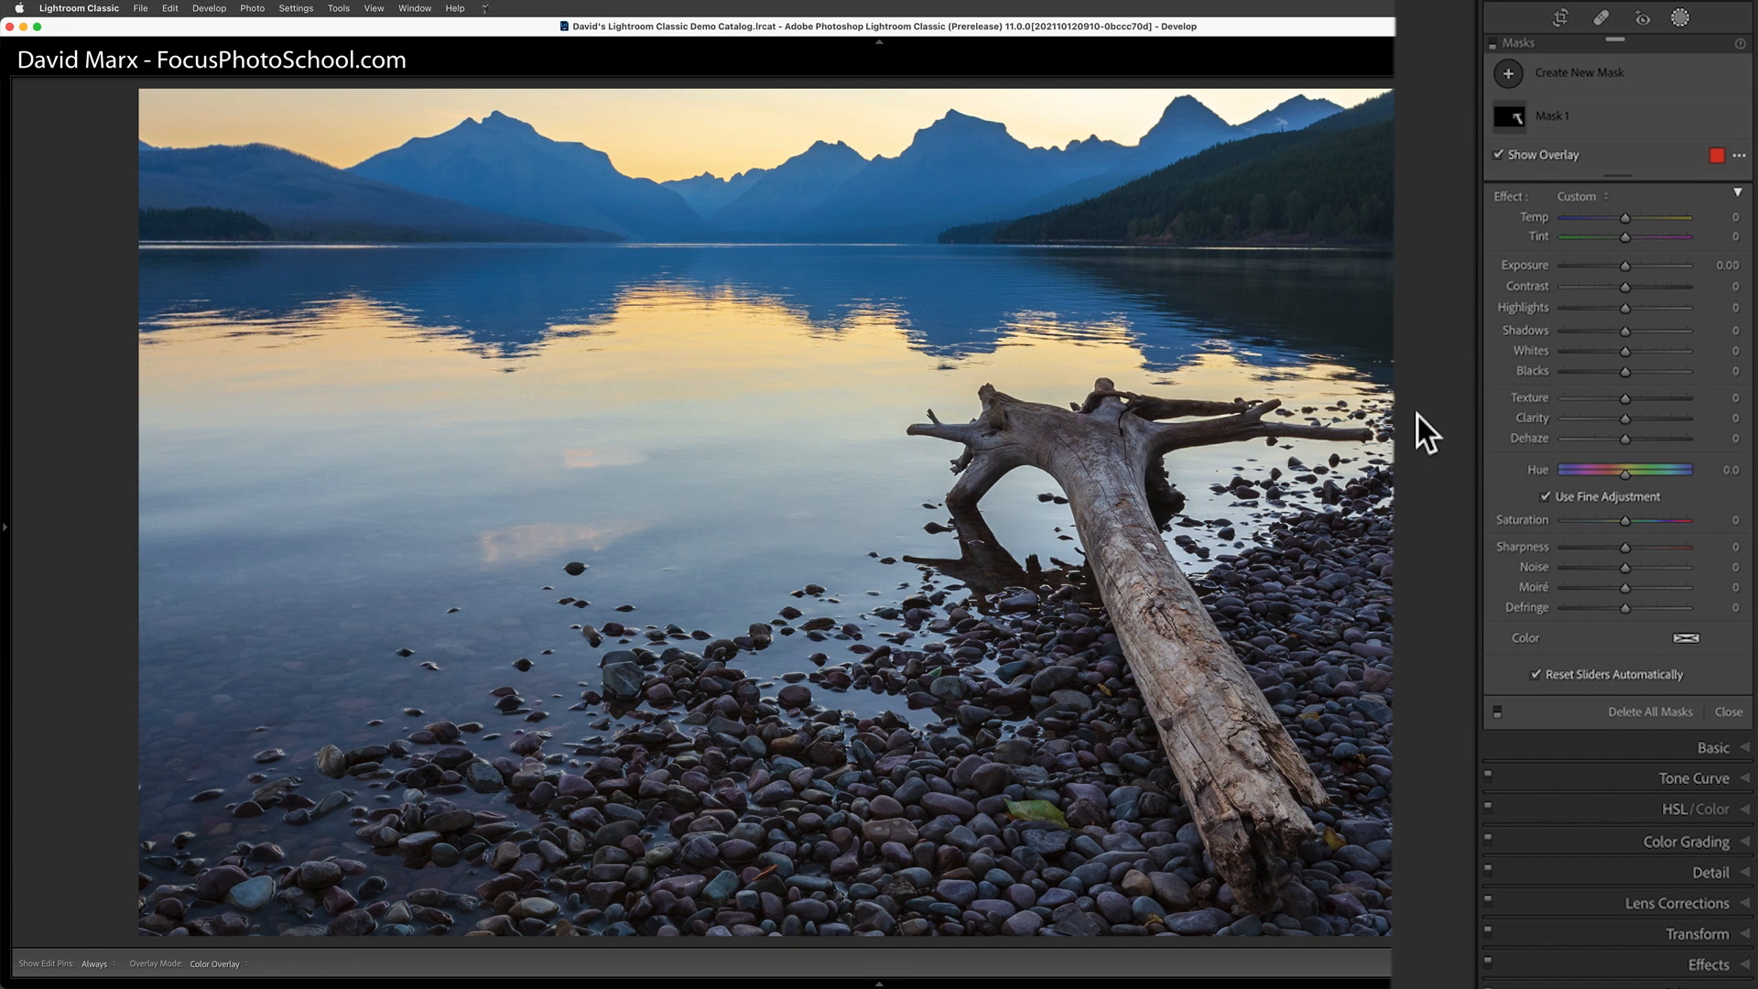
click(1497, 711)
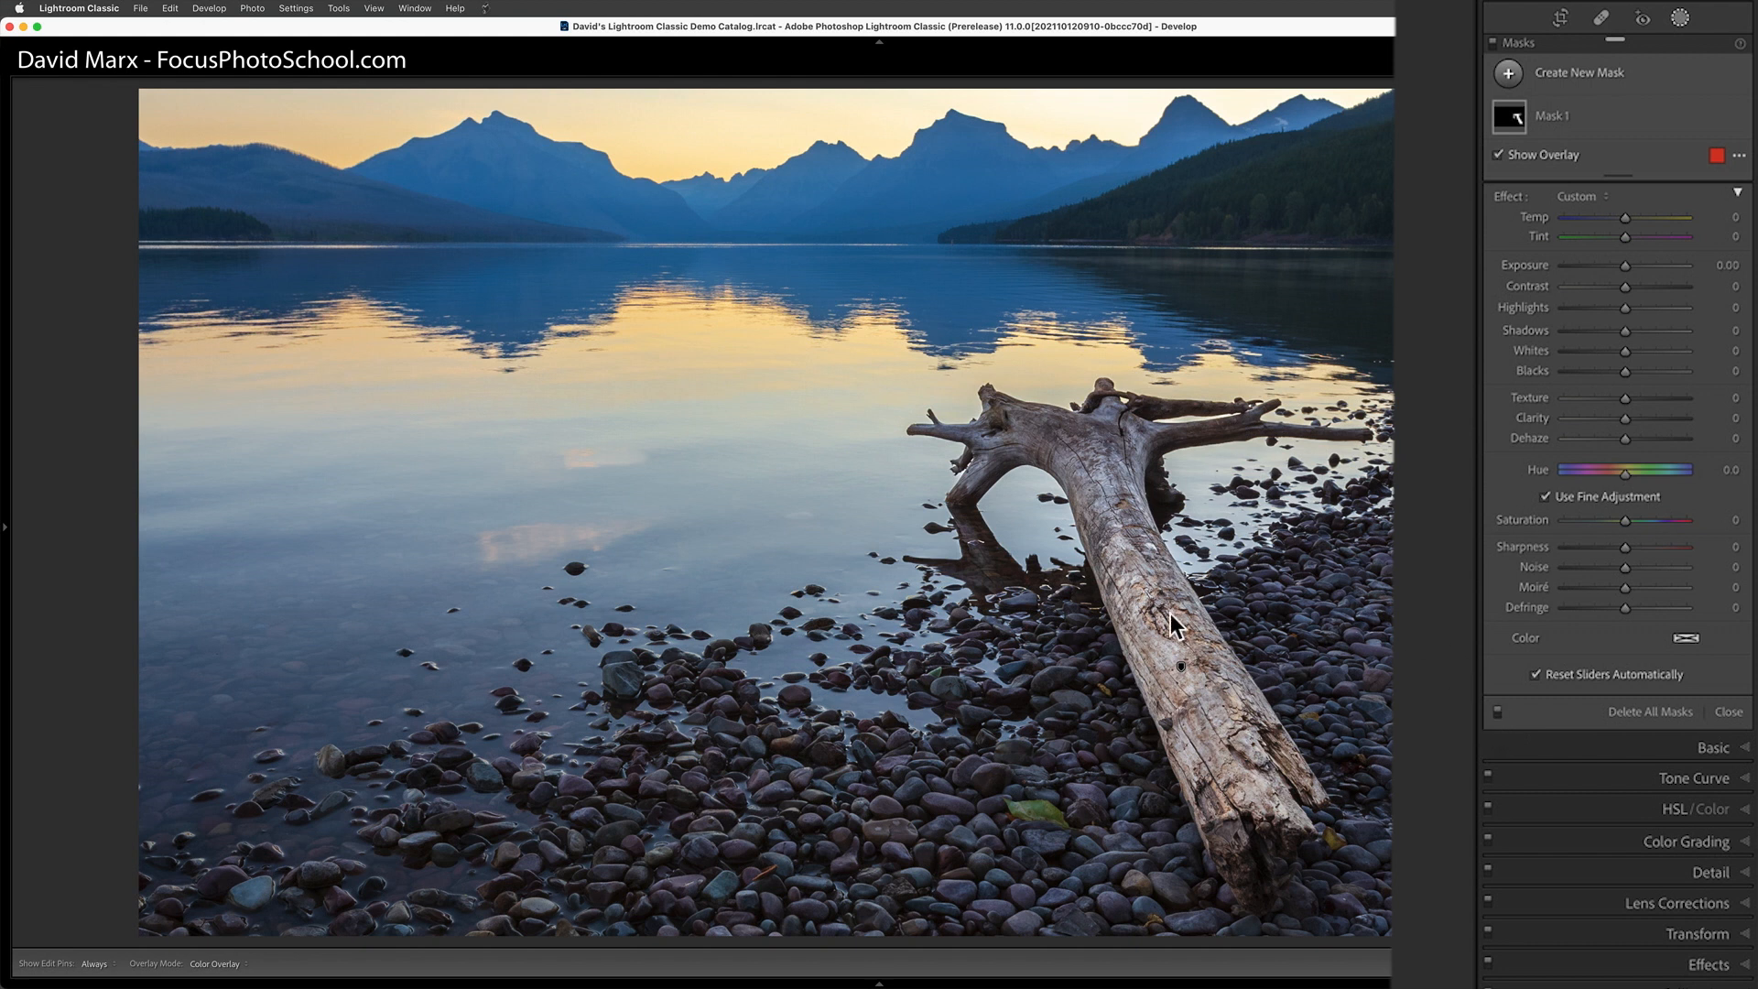
Reselect the driftwood mask and warm its Temp slightly, and compare the photo before and after the edit.
click(1181, 665)
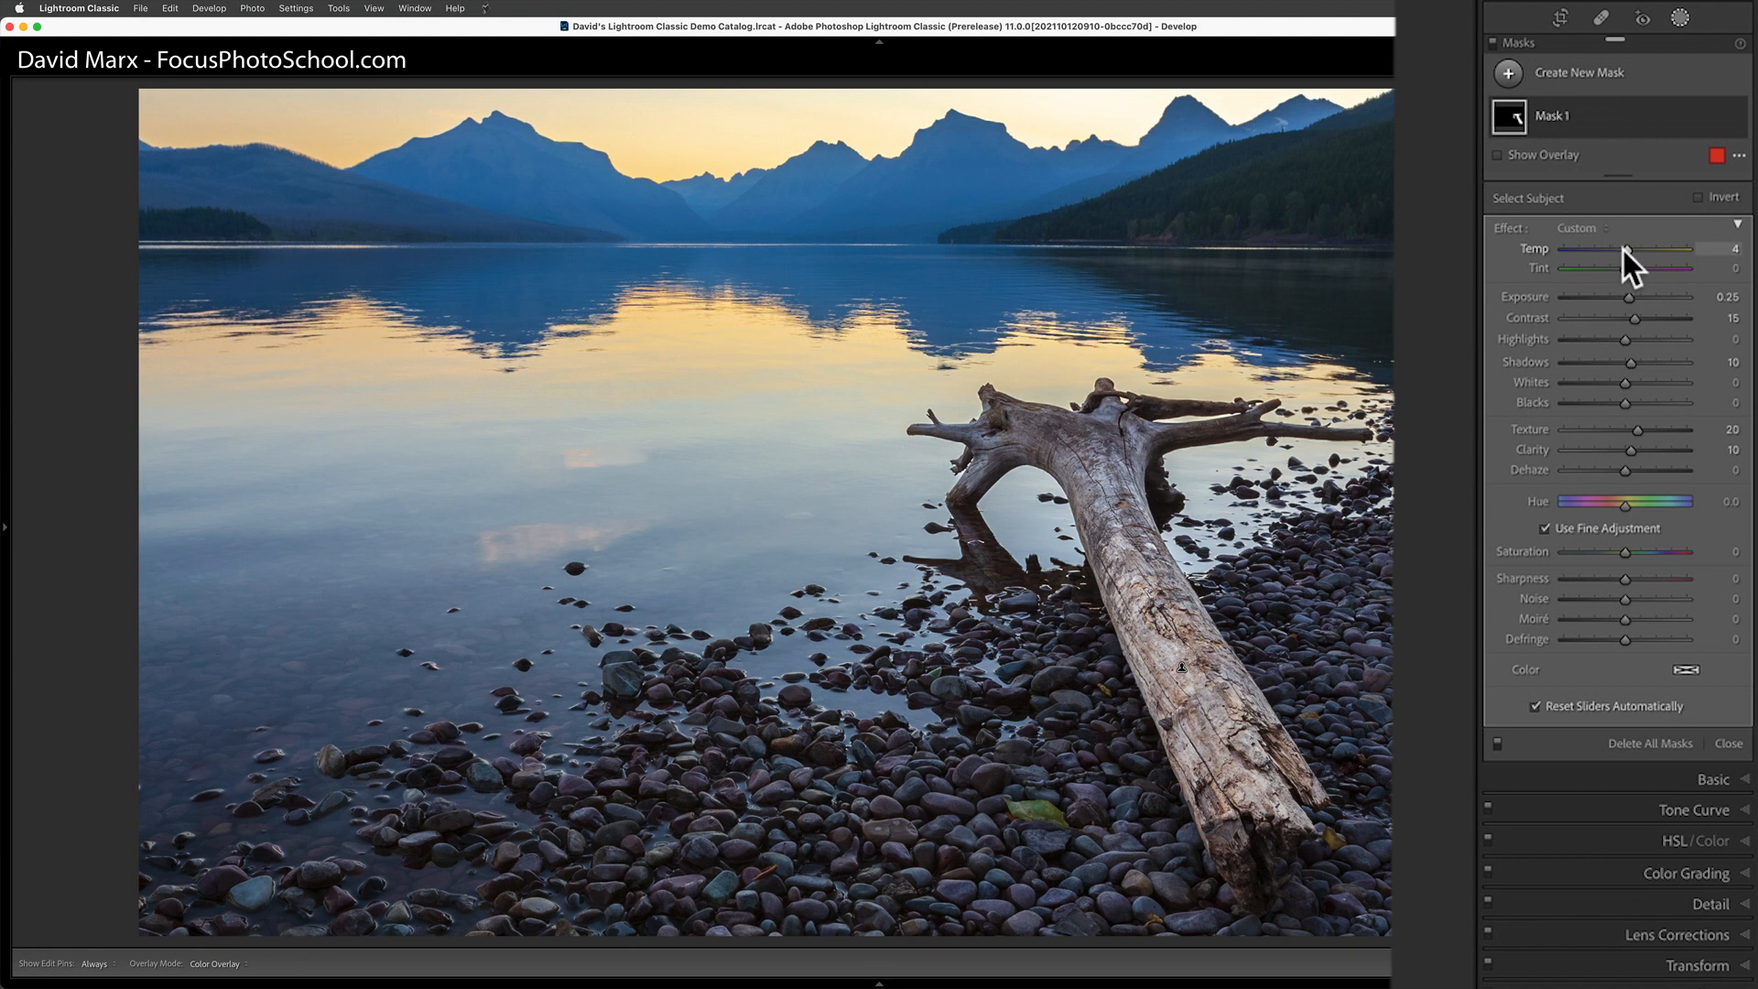
drag(1624, 250, 1628, 249)
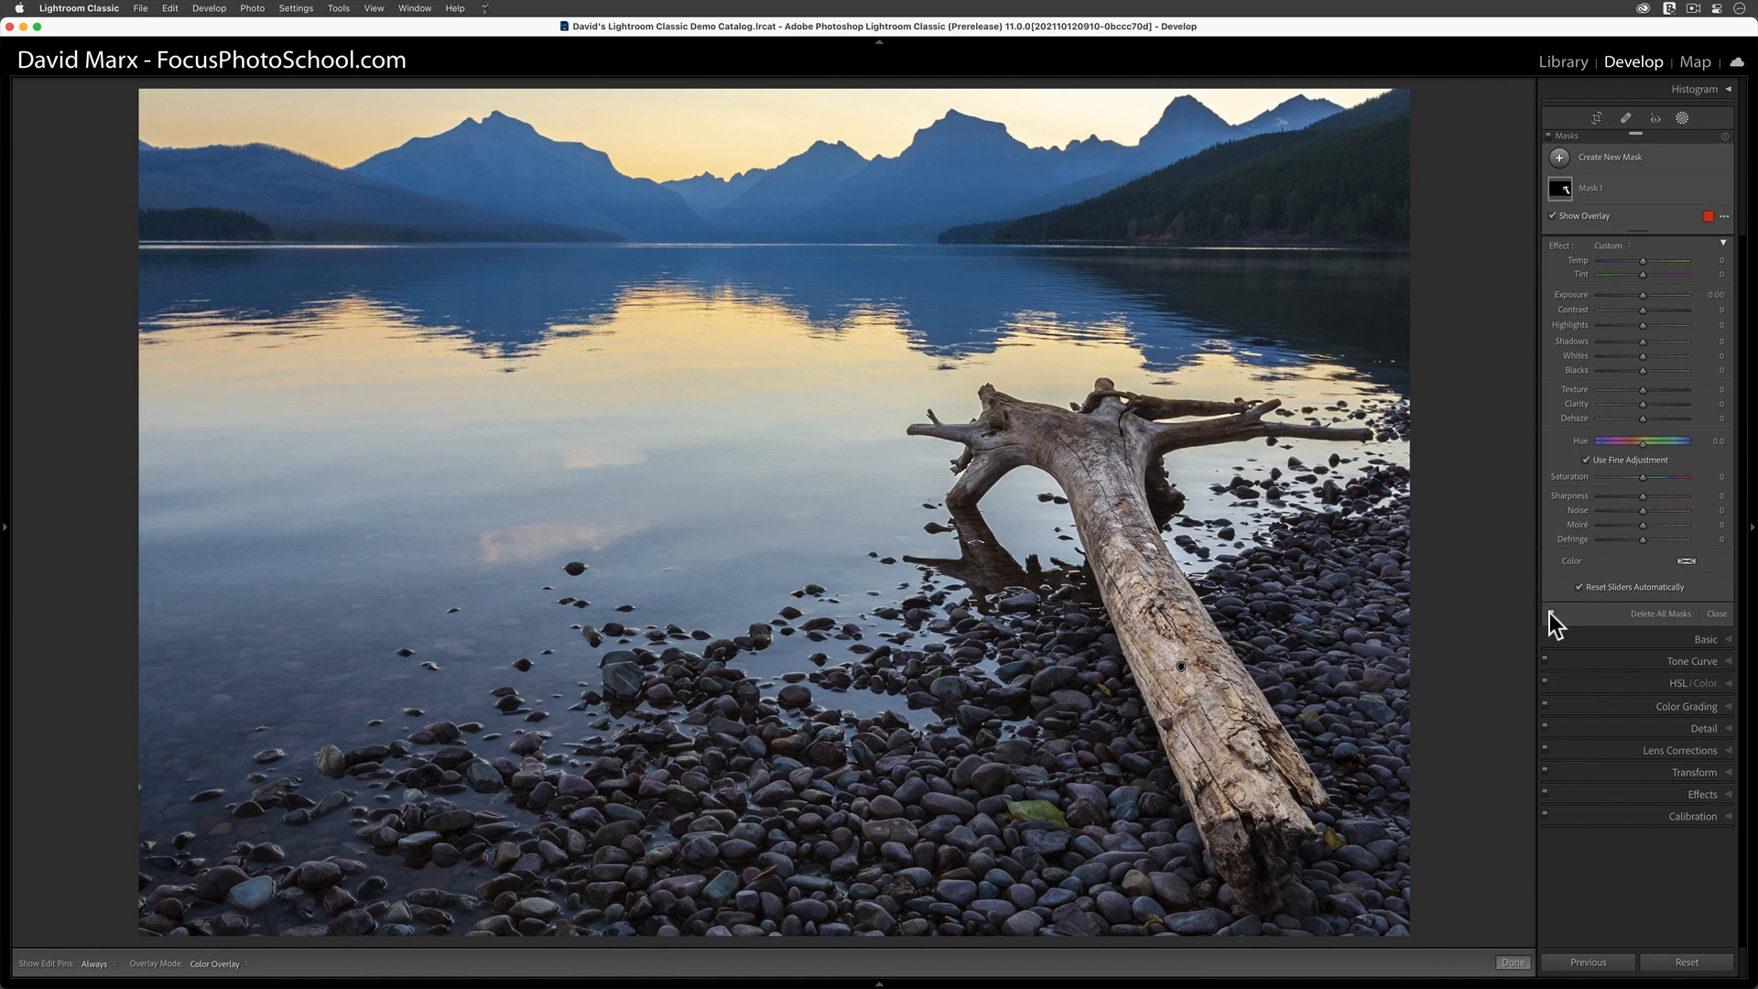
key(backslash)
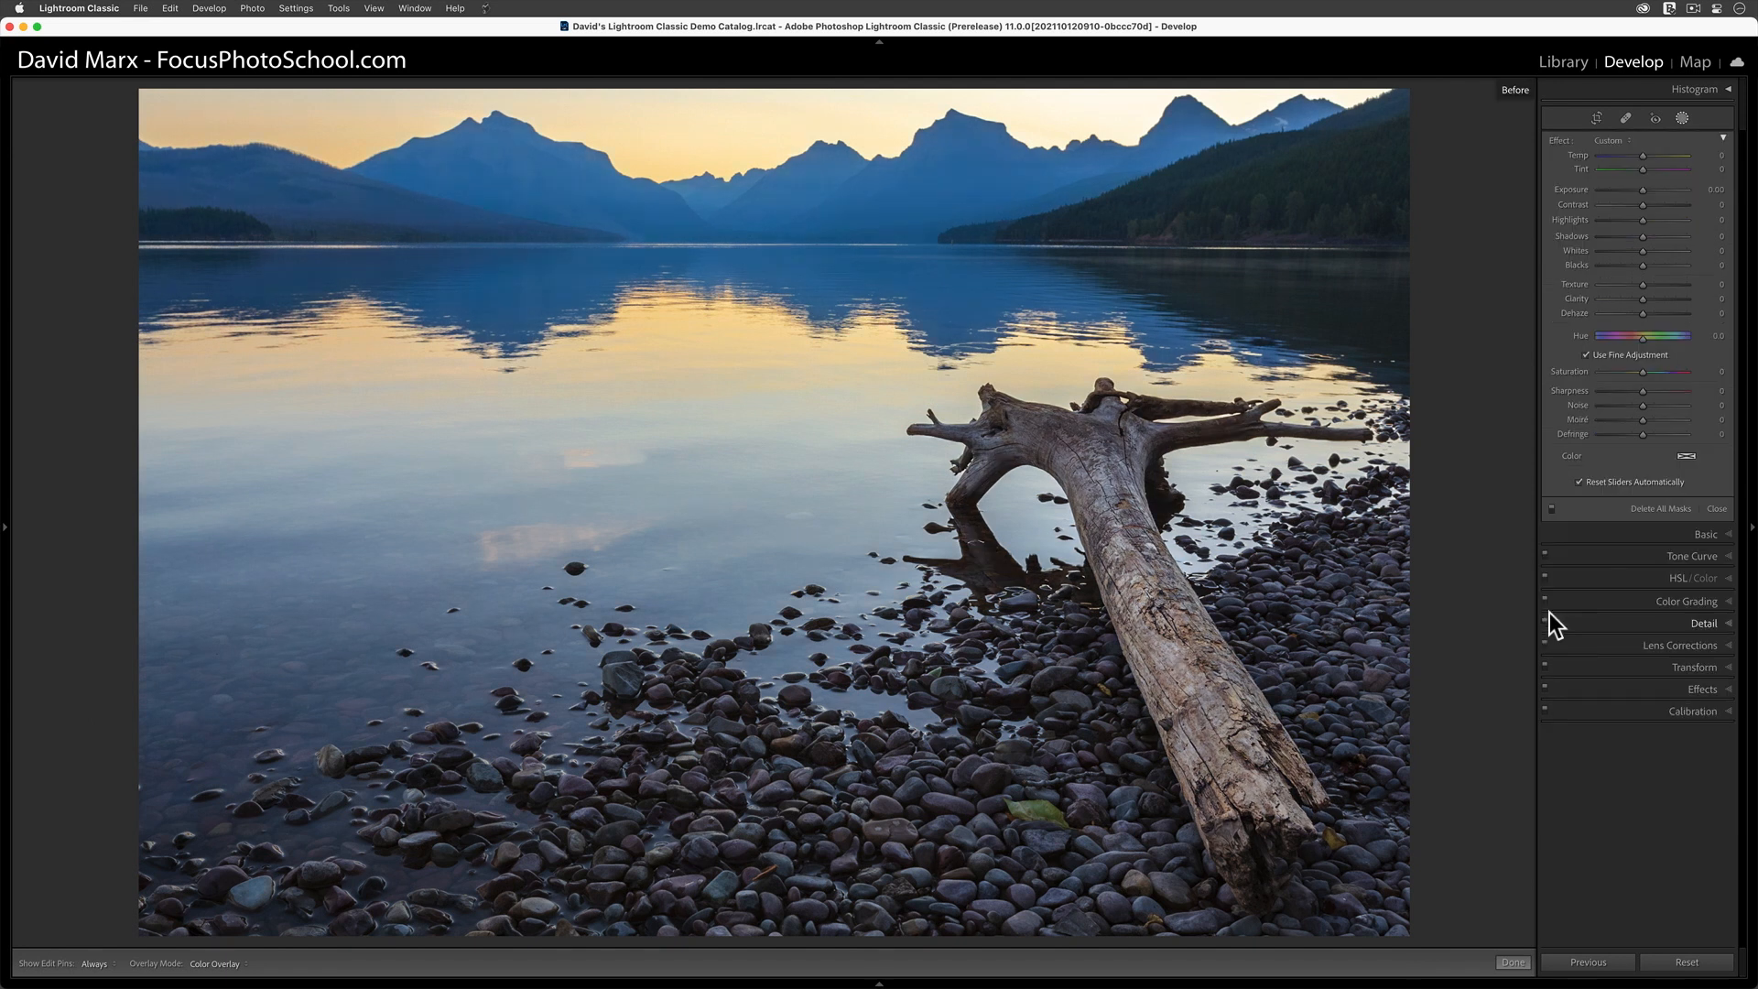
key(backslash)
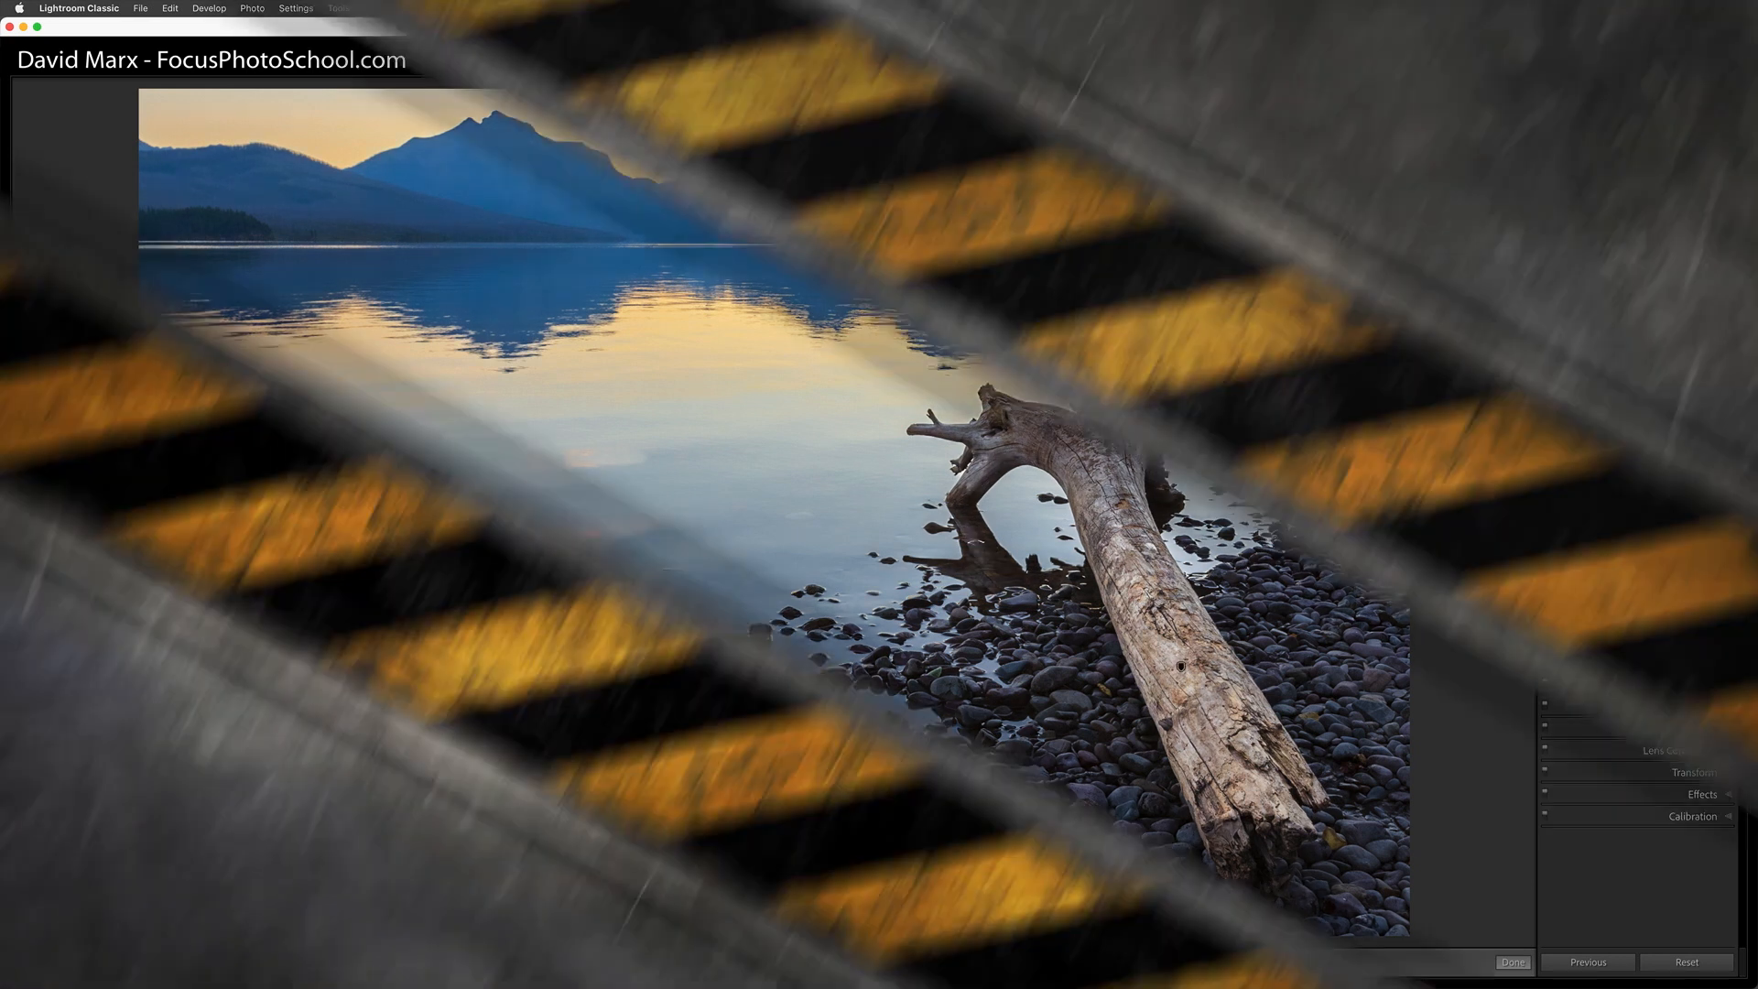